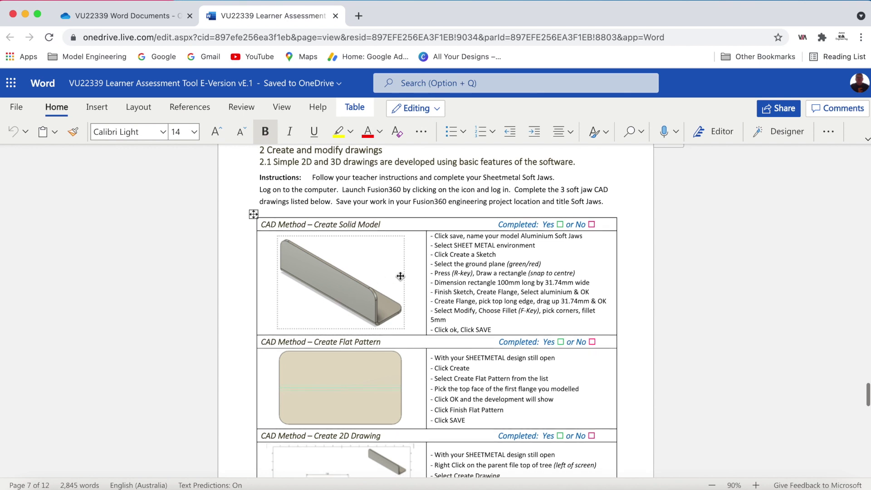
# Scroll through the Word assessment document to review the soft jaw CAD method rows.
pyautogui.scroll(-1, 399, 277)
pyautogui.scroll(1, 508, 293)
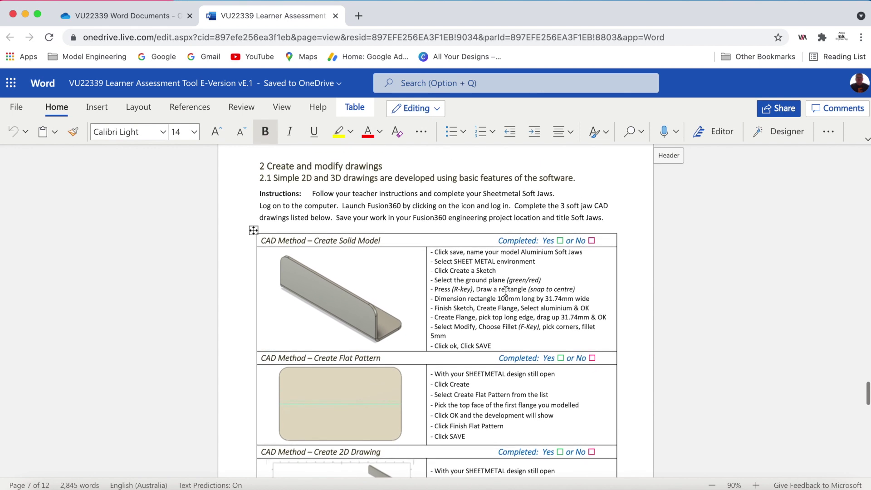
pyautogui.scroll(5, 506, 291)
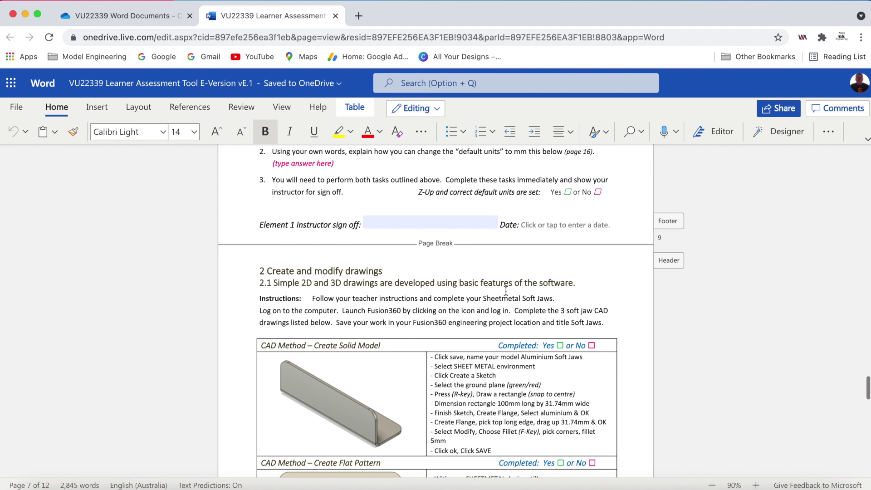
pyautogui.scroll(-5, 506, 291)
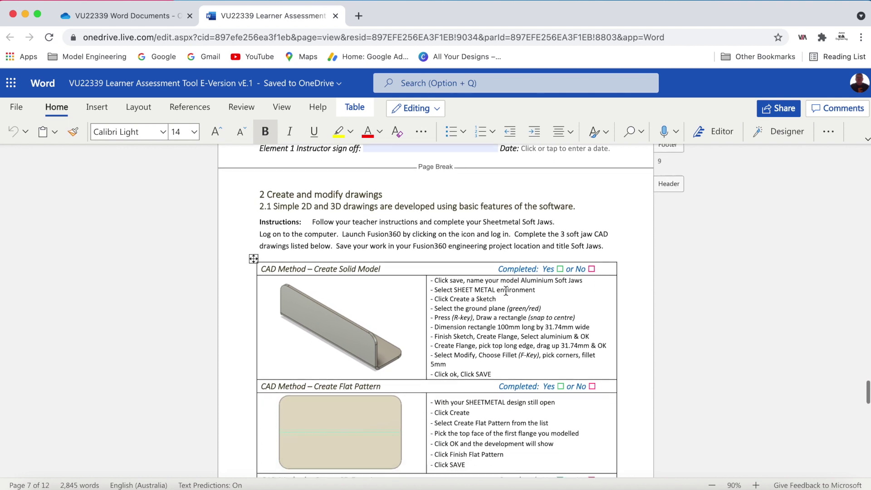
pyautogui.scroll(-4, 505, 290)
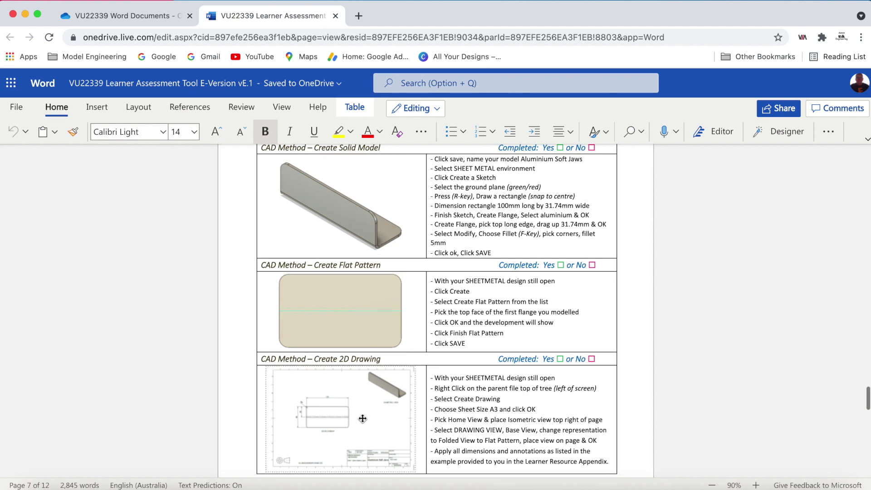
pyautogui.click(658, 488)
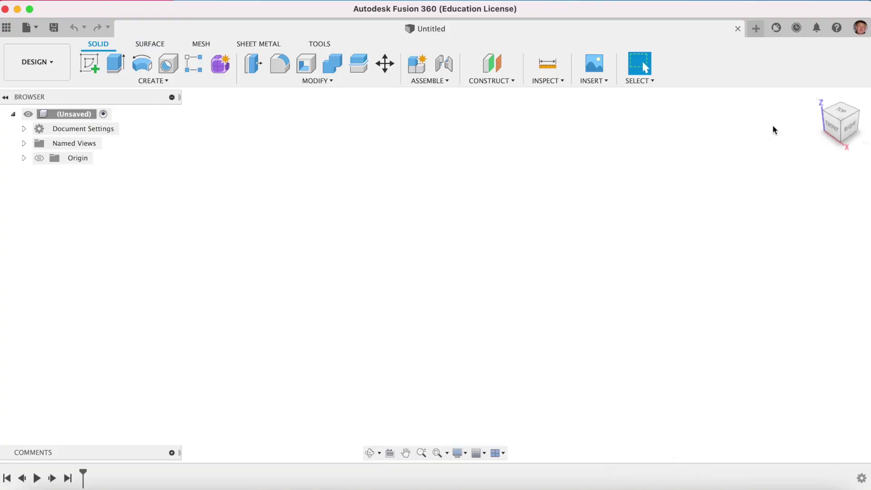
pyautogui.click(862, 30)
pyautogui.click(845, 59)
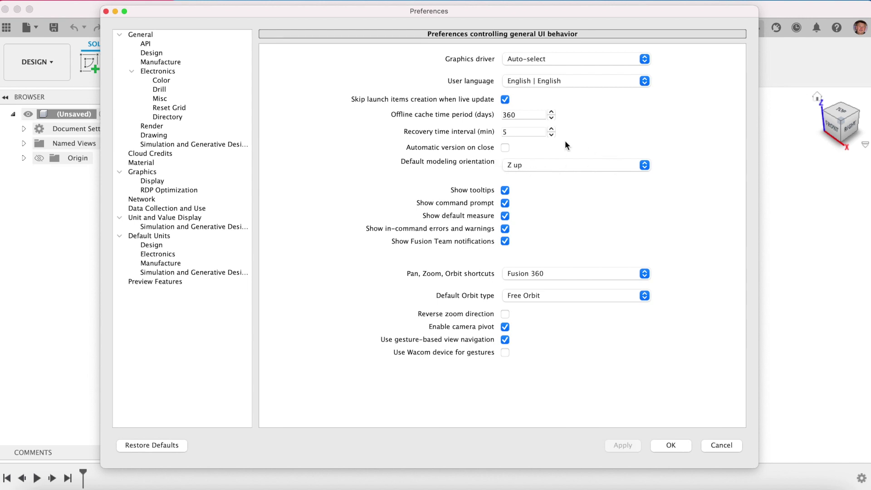
pyautogui.click(163, 136)
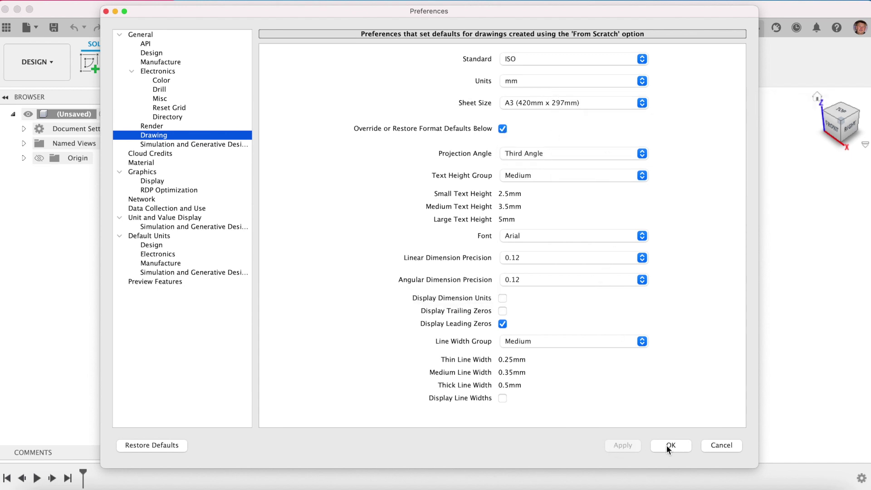
pyautogui.click(717, 445)
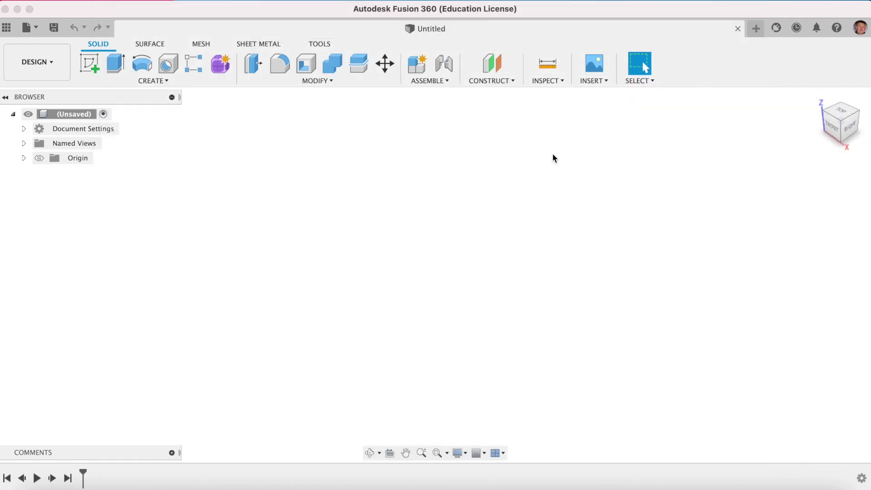
# Confirm the document units are mm and start a sheet metal sketch on the ground plane.
pyautogui.click(24, 129)
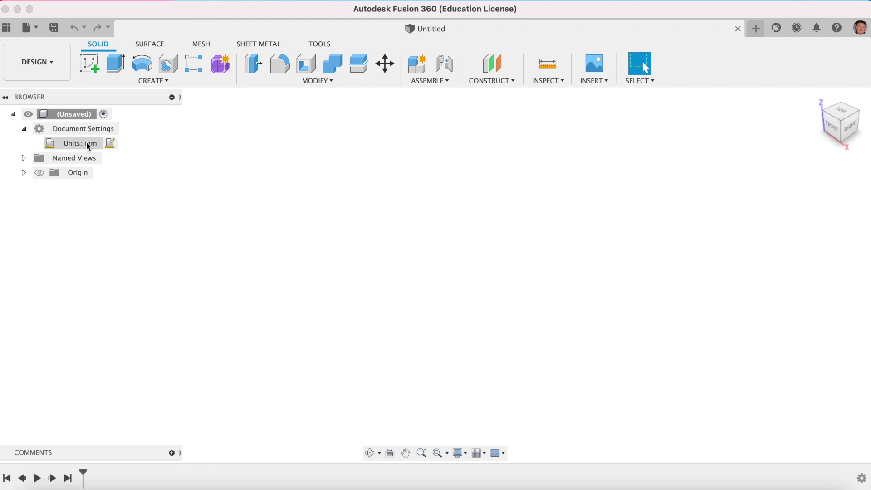
pyautogui.click(24, 129)
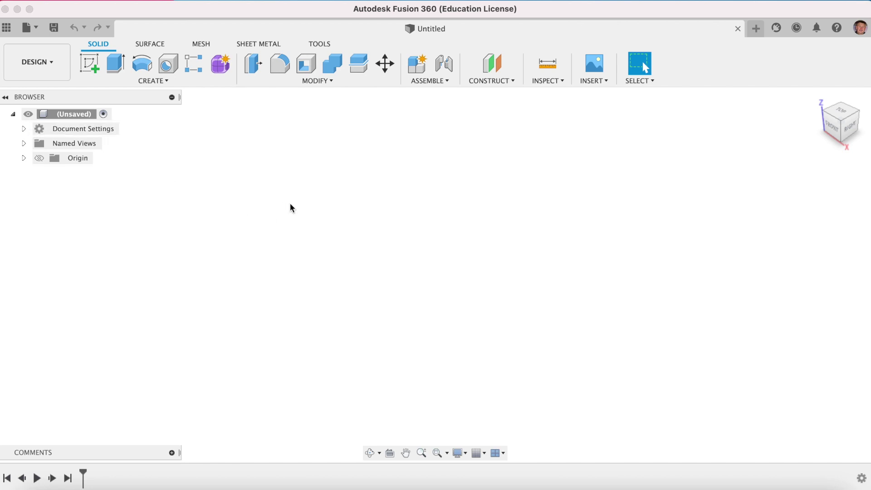
pyautogui.click(264, 46)
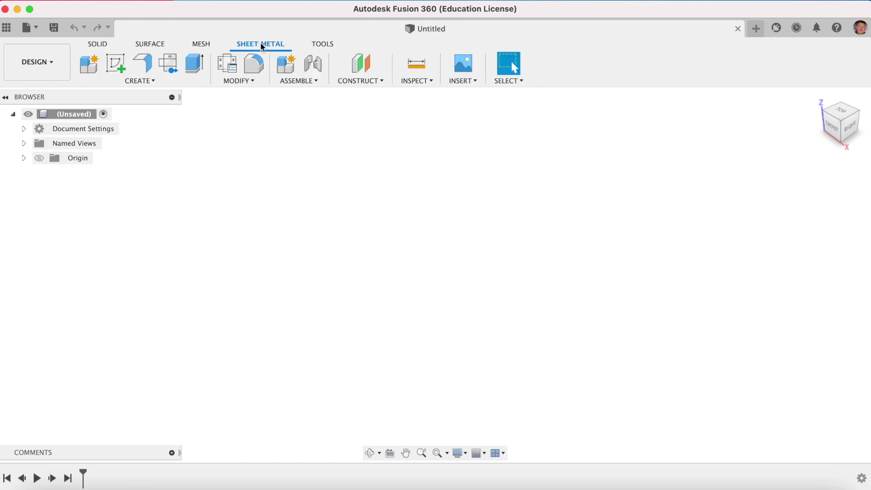
pyautogui.click(119, 72)
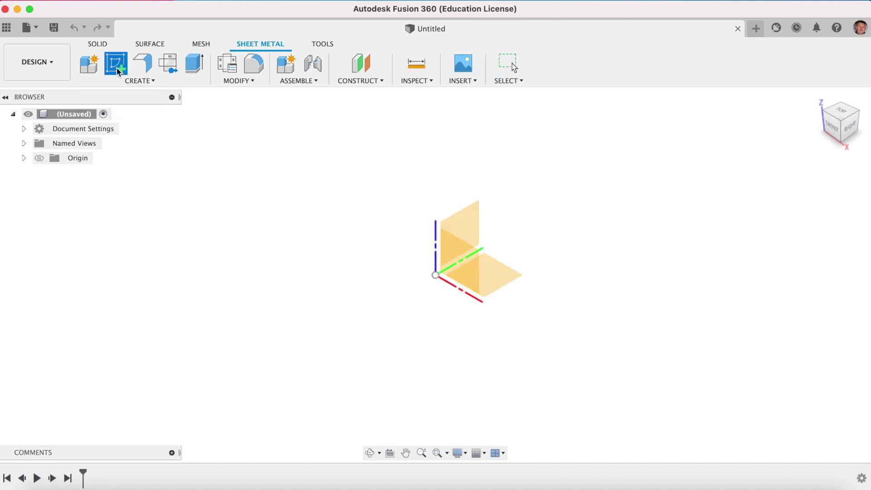
pyautogui.click(508, 278)
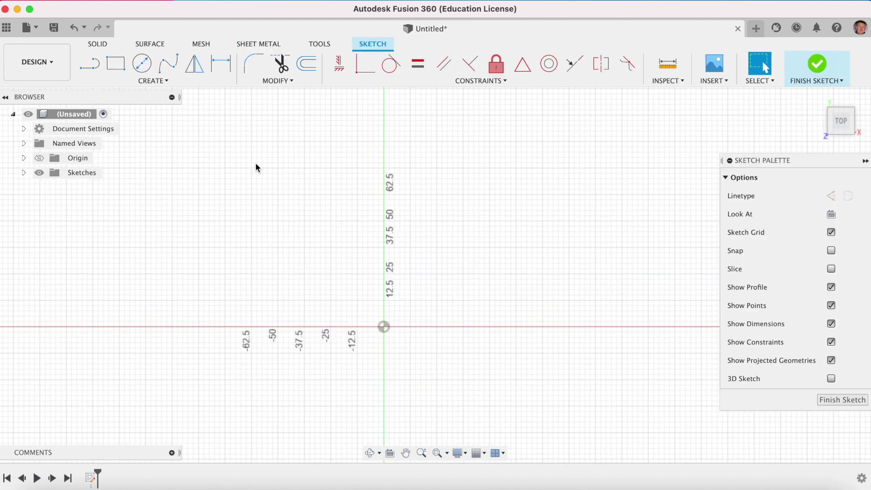
# Draw a 100 × 31.3 mm two-point rectangle from the origin and finish the sketch.
pyautogui.click(153, 82)
pyautogui.moveTo(127, 111)
pyautogui.click(227, 109)
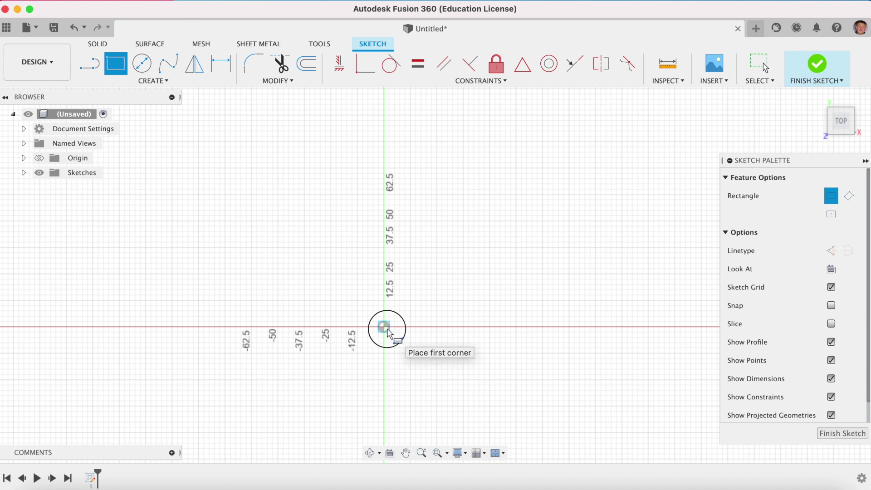
pyautogui.click(388, 328)
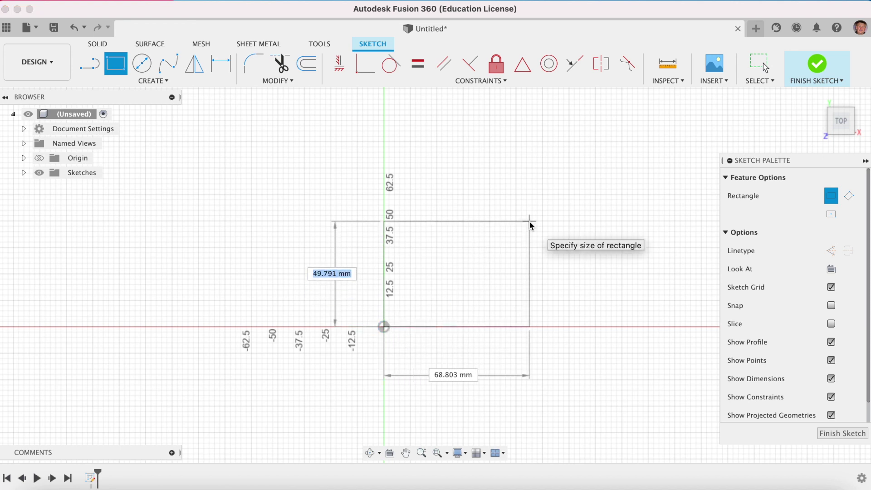
pyautogui.write('31.3')
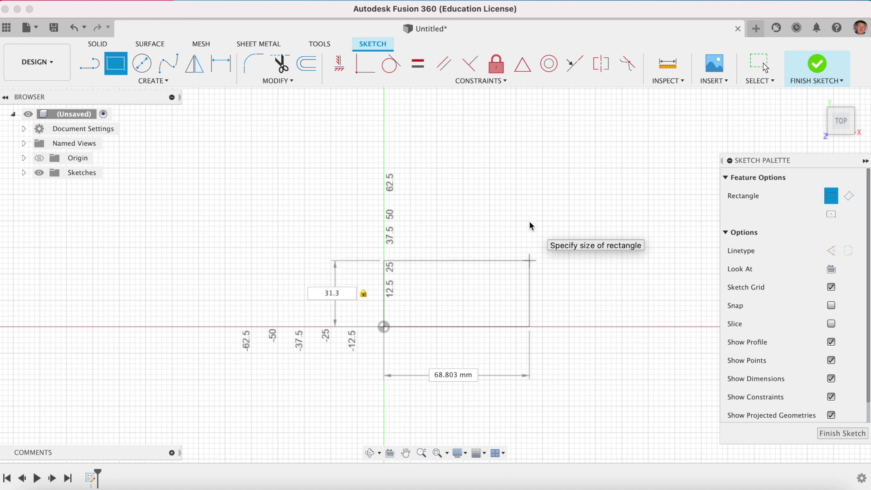
pyautogui.press('Tab')
pyautogui.write('10')
pyautogui.press('Tab')
pyautogui.press('Return')
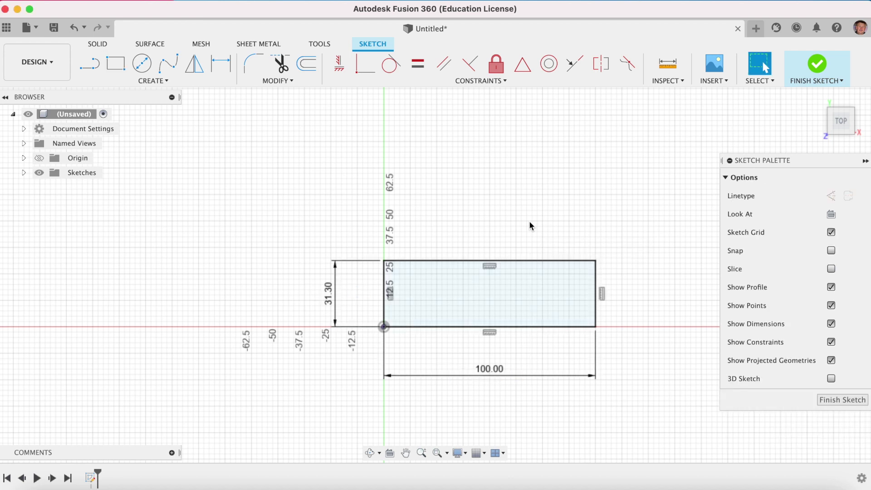
pyautogui.click(812, 65)
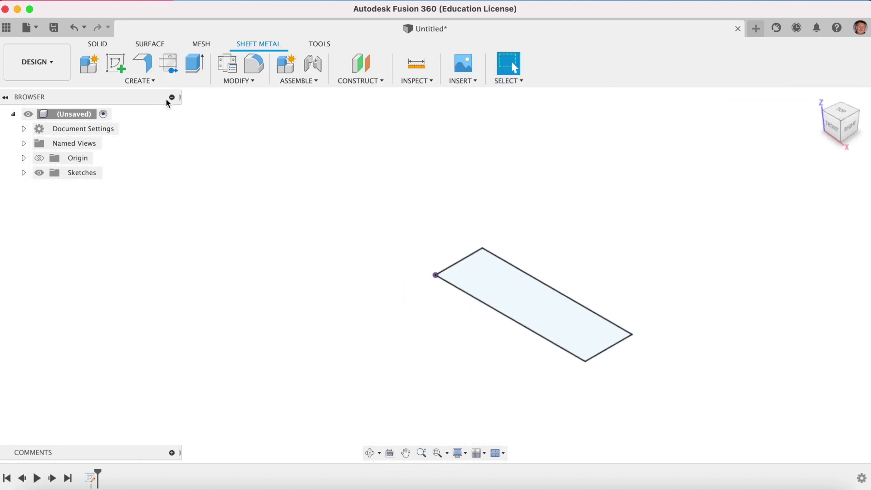
# Flange the rectangle profile into a flat plate using the Aluminum (in) sheet metal rule.
pyautogui.click(159, 81)
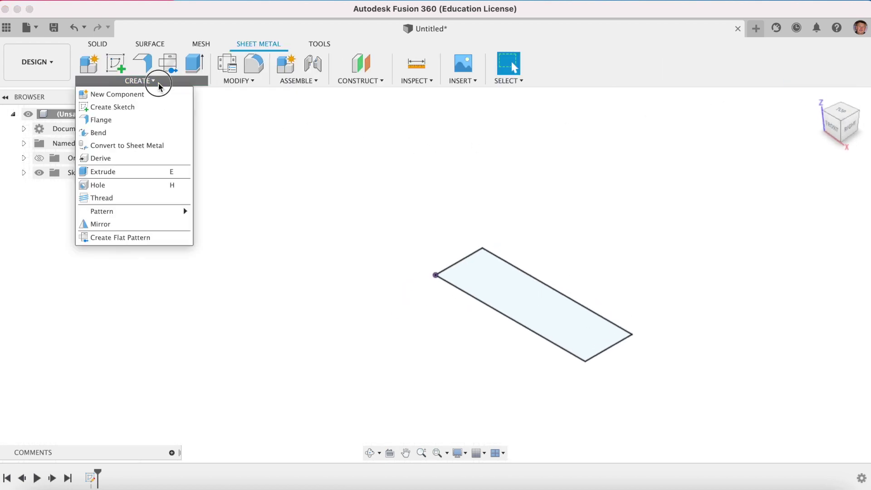
pyautogui.click(121, 119)
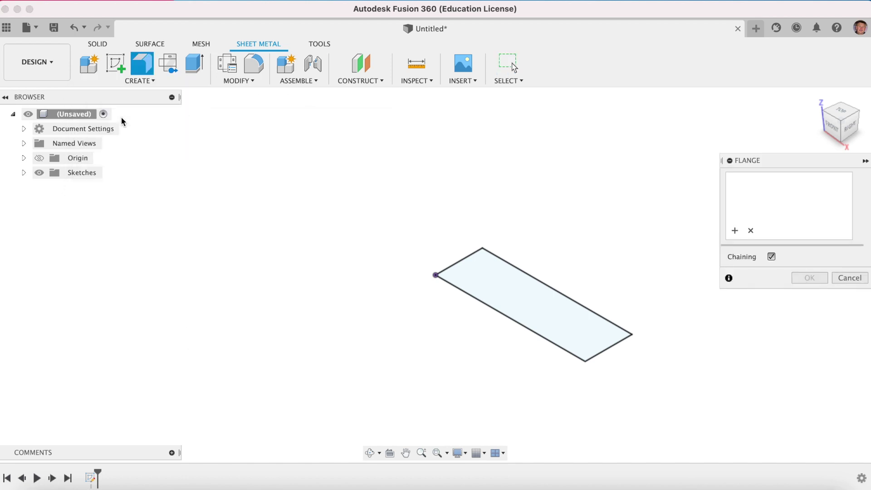
pyautogui.click(524, 290)
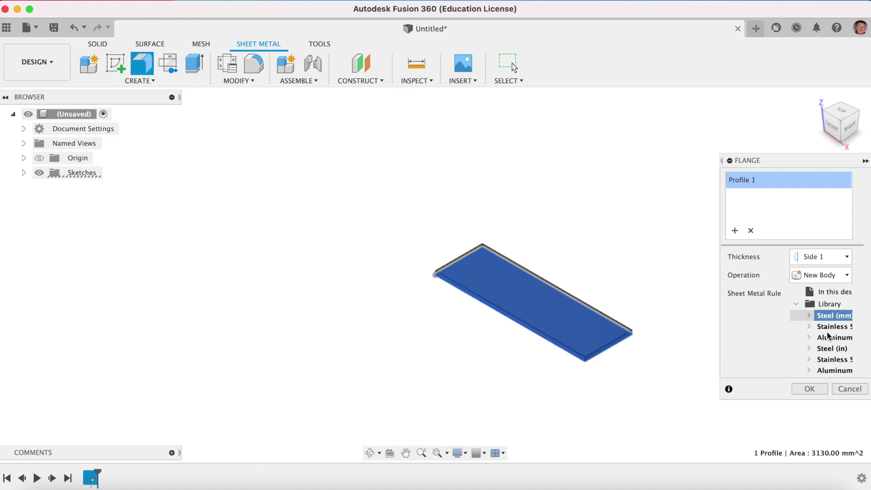
pyautogui.click(830, 371)
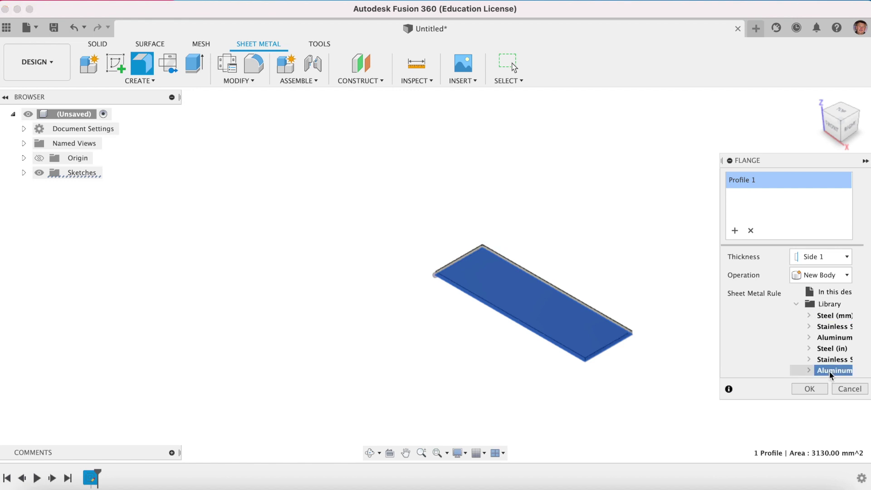
pyautogui.click(811, 389)
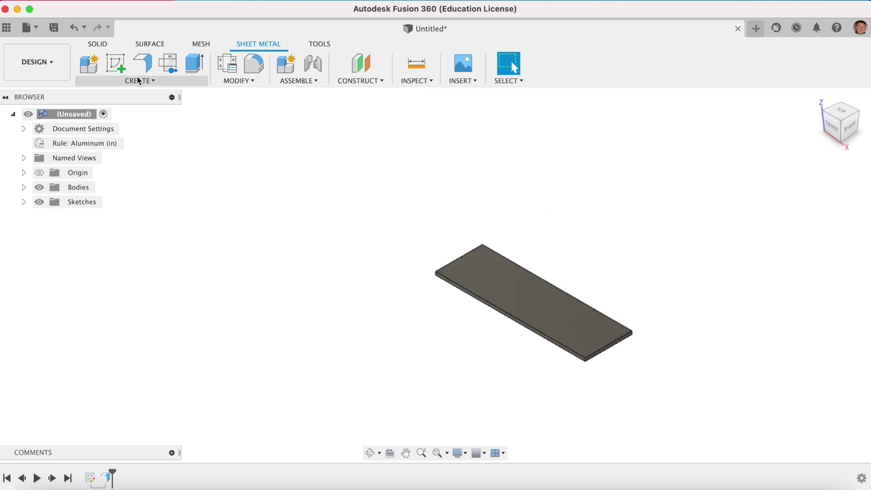
# Raise a 31.3 mm flange from the plate's long top edge.
pyautogui.click(147, 71)
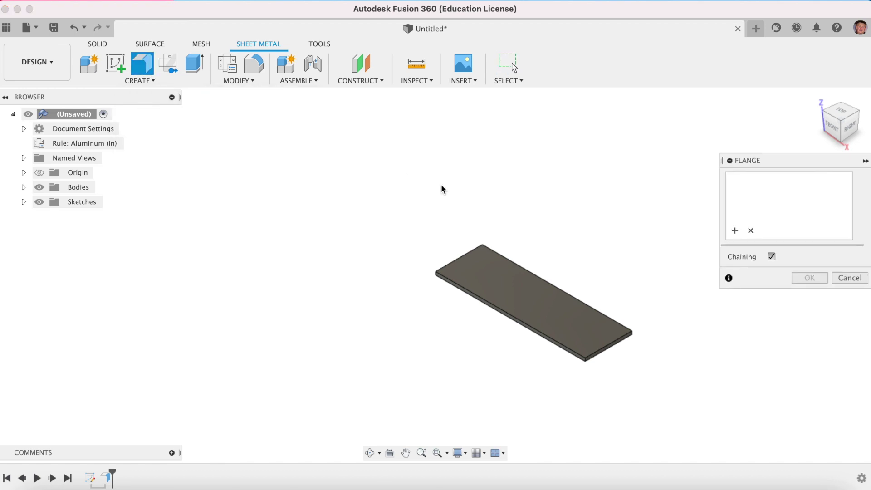
pyautogui.click(563, 291)
pyautogui.moveTo(563, 291); pyautogui.dragTo(560, 244)
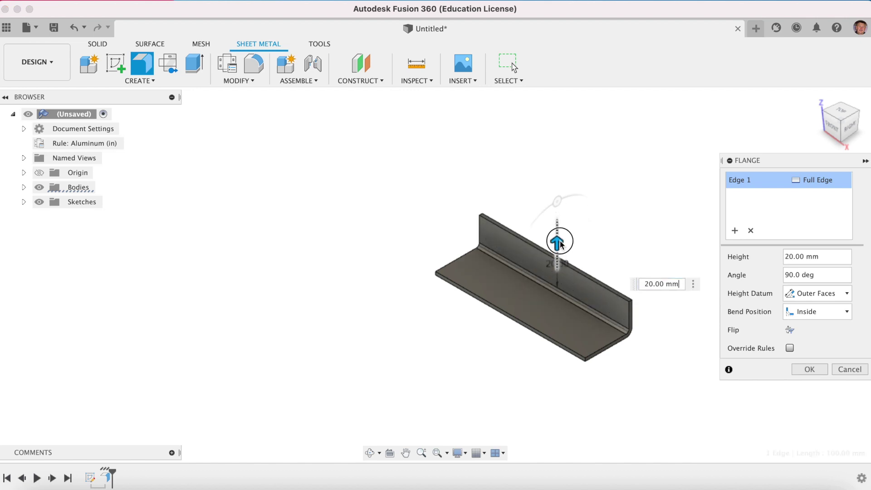
pyautogui.write('31.3')
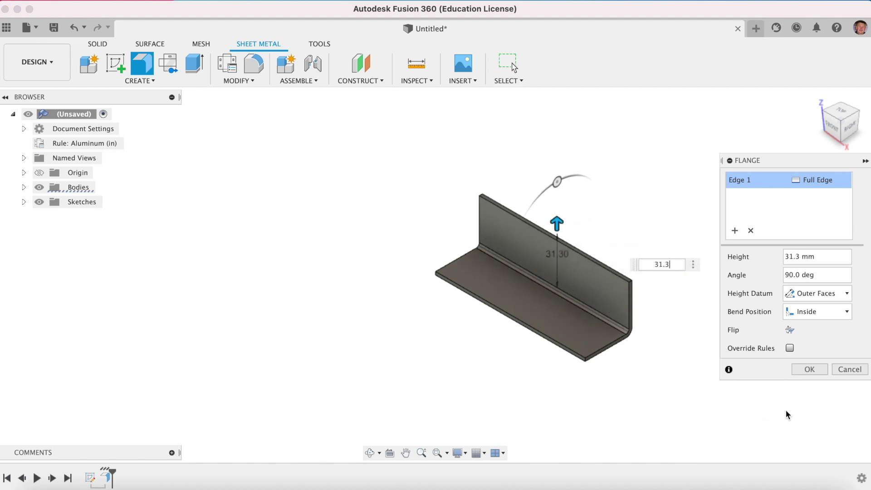
pyautogui.click(816, 370)
pyautogui.scroll(5, 653, 317)
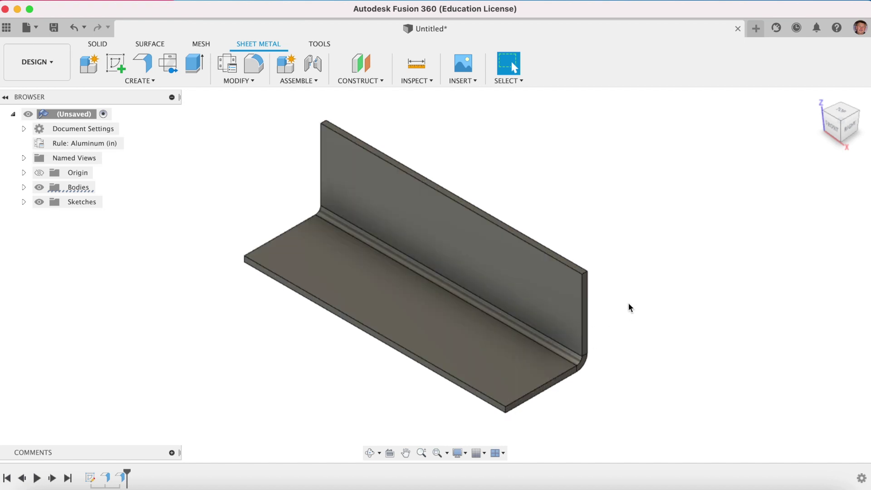
# Start a fillet and select the flange corner, top corner and bottom-left corner edges.
pyautogui.click(244, 84)
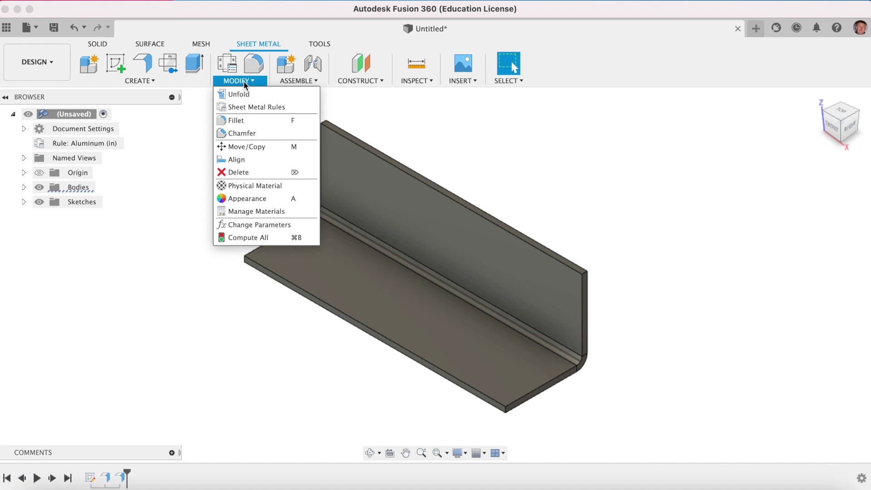
pyautogui.click(241, 121)
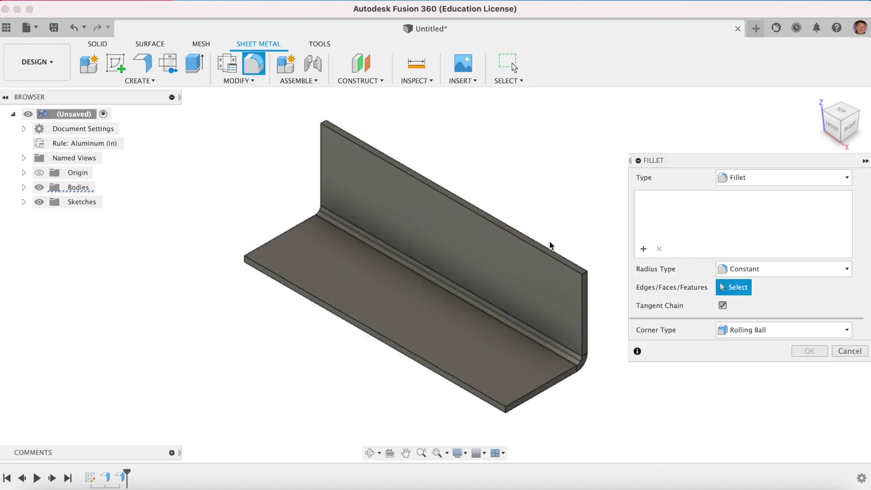
pyautogui.scroll(3, 586, 272)
pyautogui.click(584, 274)
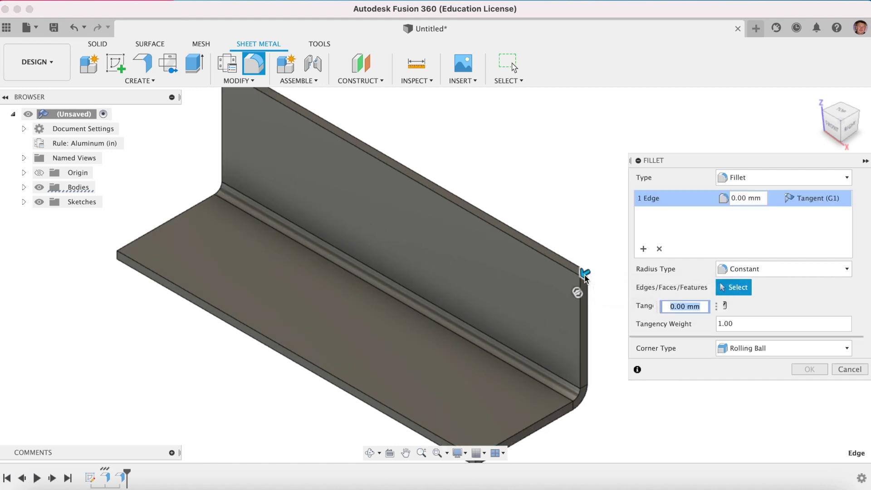
pyautogui.scroll(-5, 493, 253)
pyautogui.scroll(10, 289, 108)
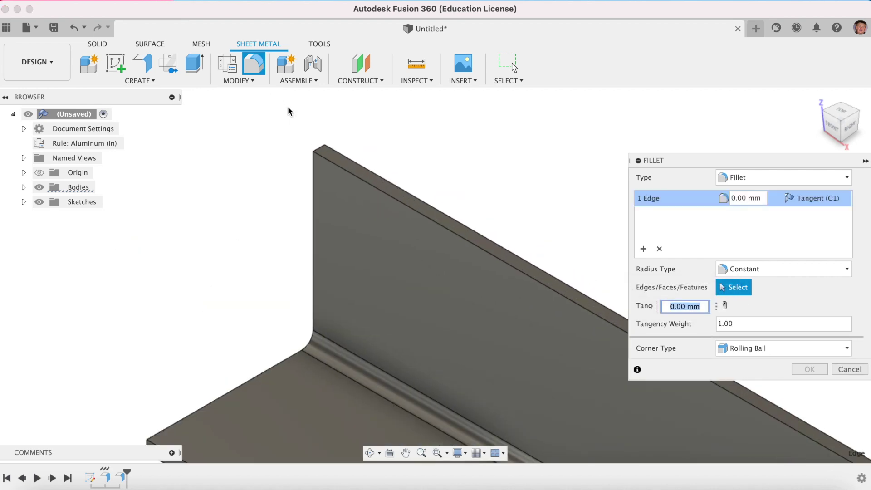
pyautogui.click(317, 146)
pyautogui.scroll(-2, 249, 188)
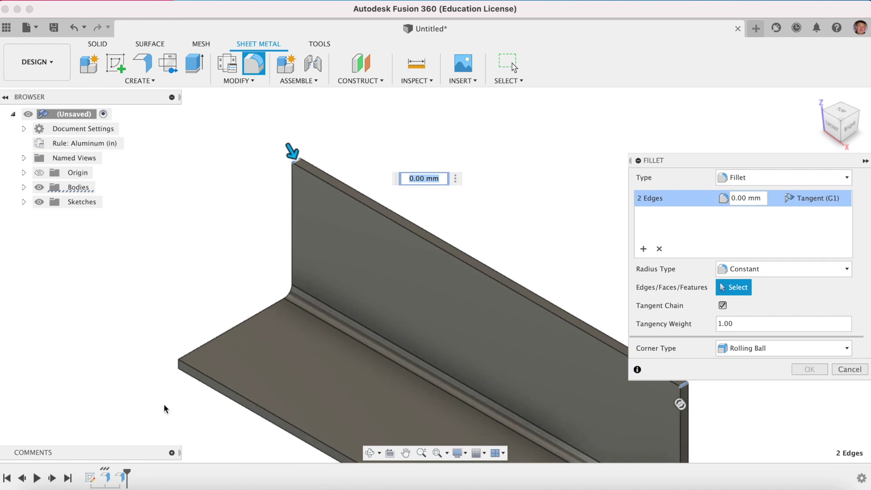
pyautogui.scroll(5, 160, 377)
pyautogui.click(204, 350)
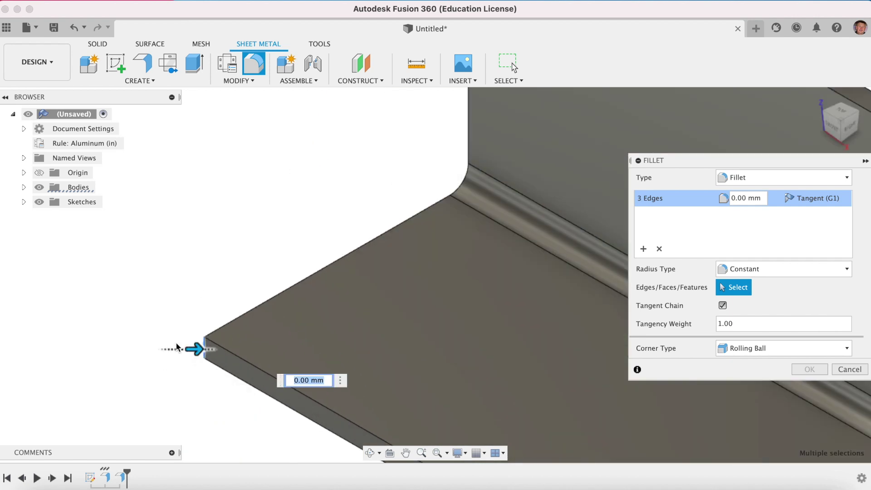
# Add the front bottom corner edge and set the fillet radius to 5 mm.
pyautogui.scroll(-6, 148, 331)
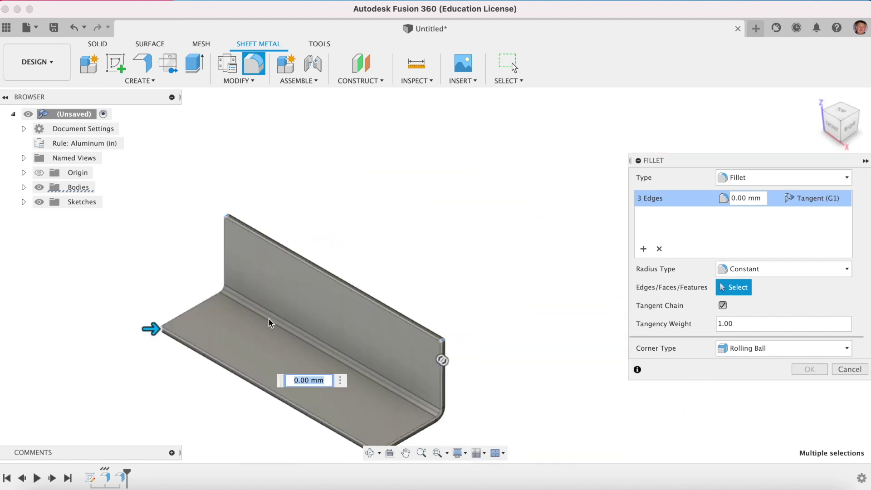
pyautogui.click(406, 453)
pyautogui.moveTo(389, 408); pyautogui.dragTo(442, 249)
pyautogui.press('Escape')
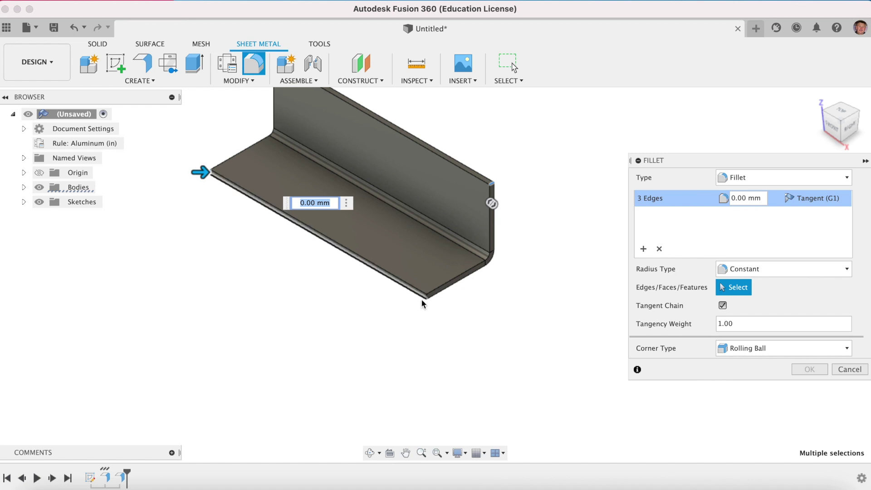
pyautogui.click(424, 297)
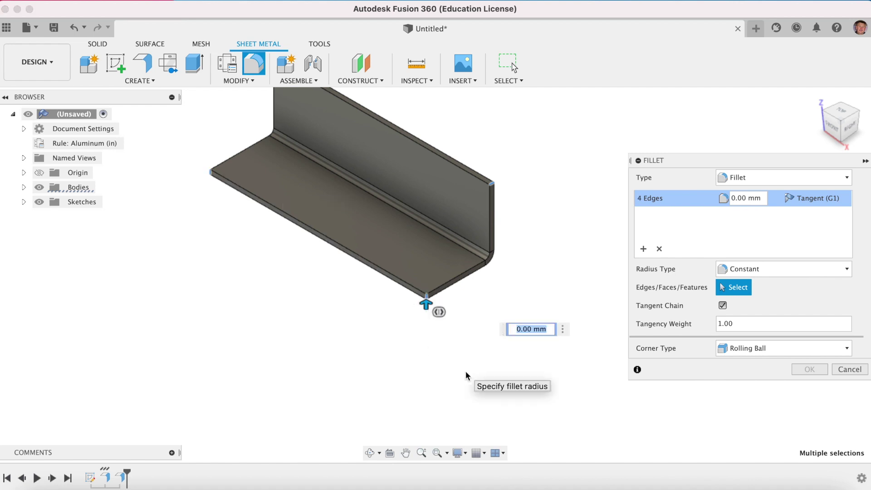
pyautogui.write('5')
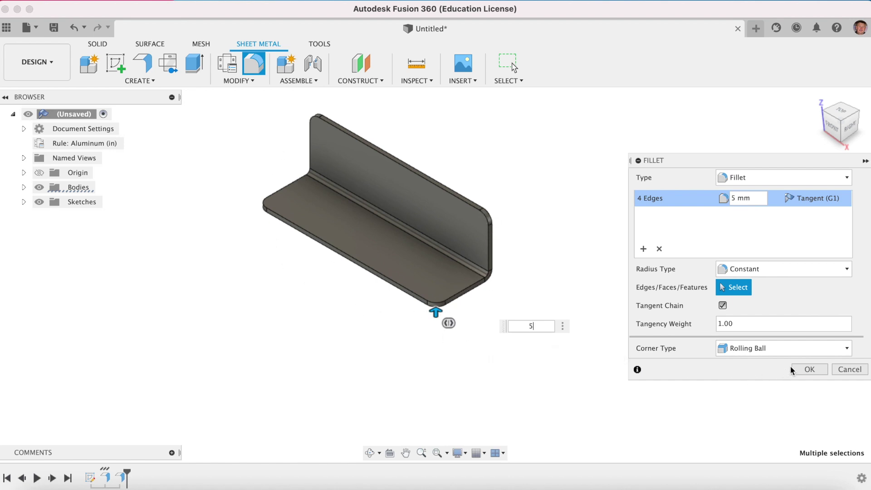
# Apply the 5 mm fillets, measure the corner edge thickness at 2.032 mm, and return home.
pyautogui.click(799, 372)
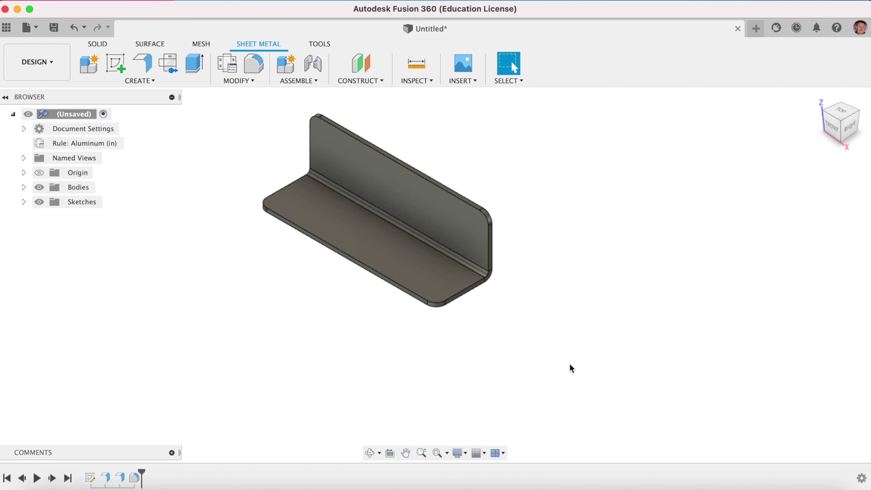
pyautogui.scroll(5, 424, 303)
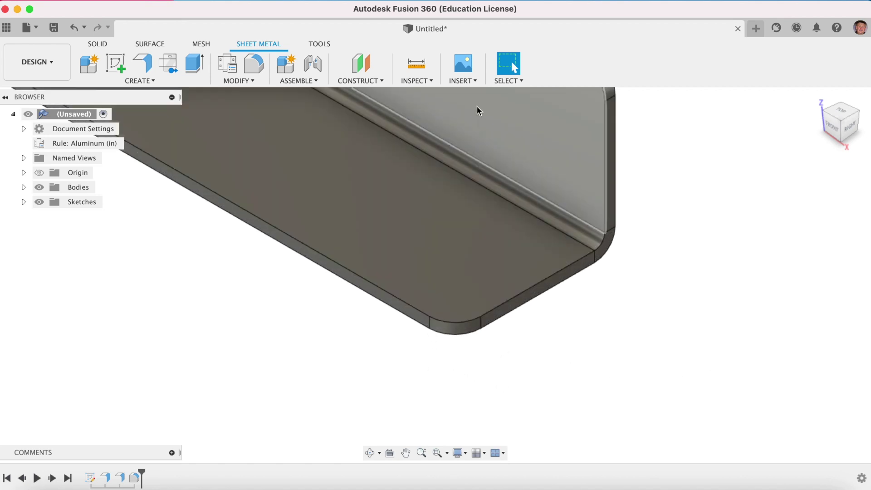
pyautogui.click(416, 63)
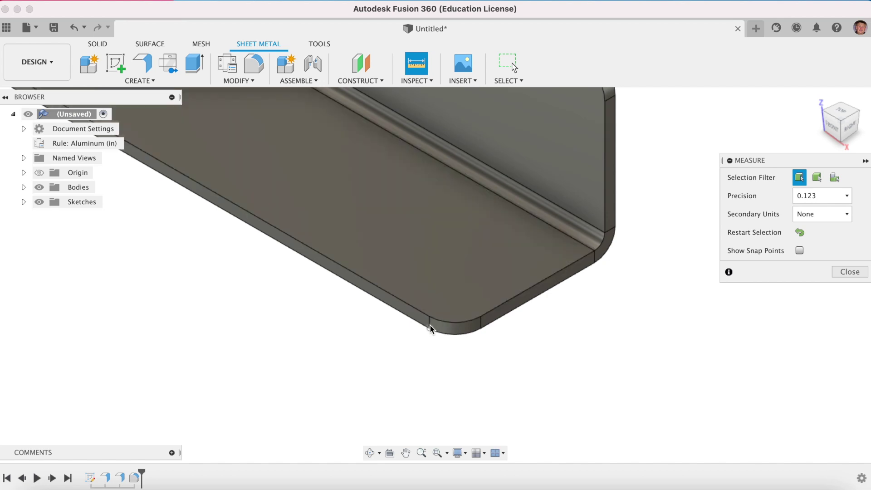
pyautogui.scroll(5, 430, 328)
pyautogui.click(431, 317)
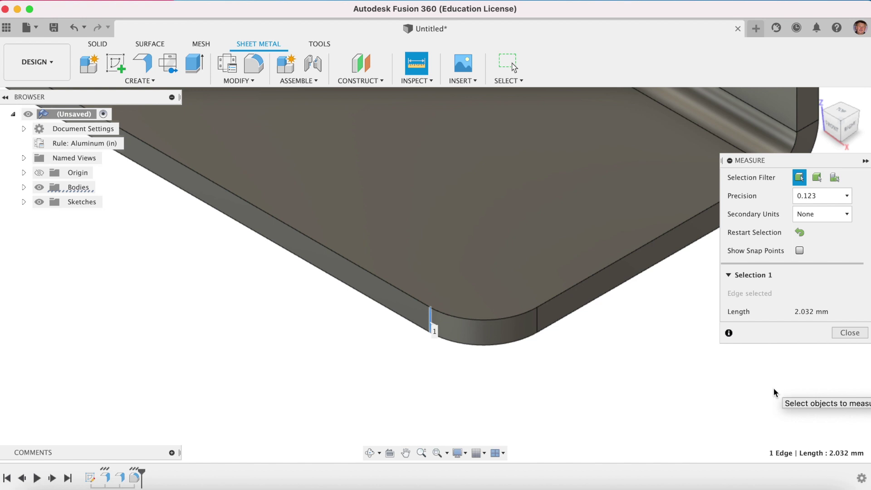
pyautogui.click(849, 332)
pyautogui.scroll(-5, 621, 332)
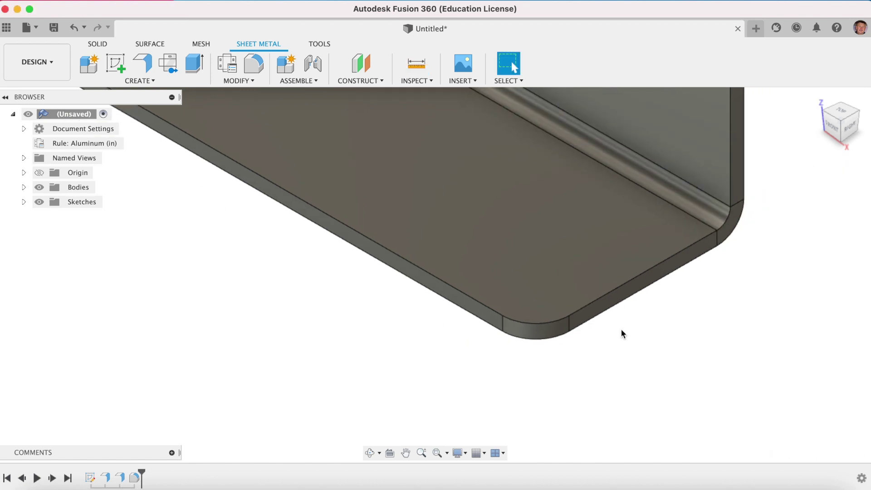
pyautogui.scroll(-3, 622, 334)
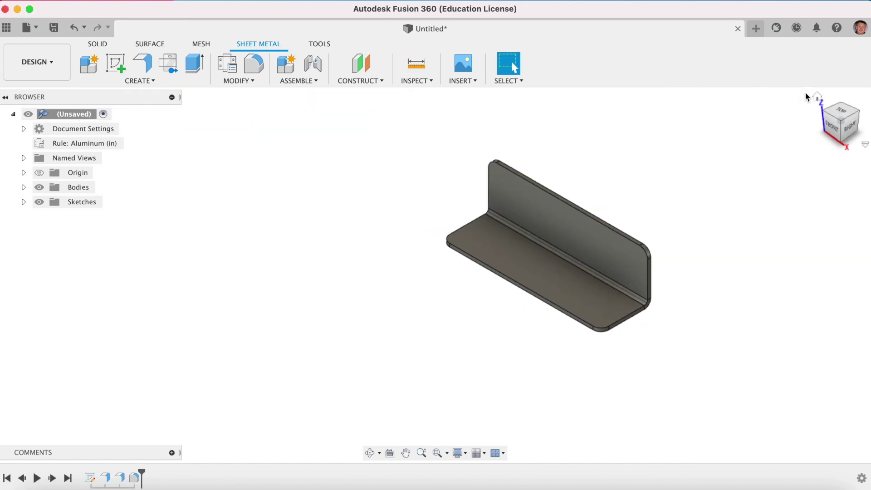
pyautogui.click(816, 98)
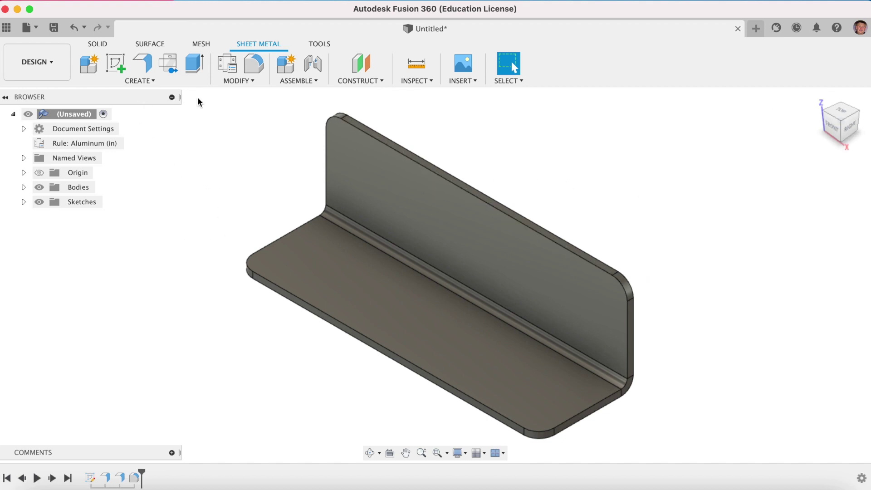
# Edit the Aluminum (in) sheet metal rule to a 0.06 in thickness and save it.
pyautogui.click(233, 81)
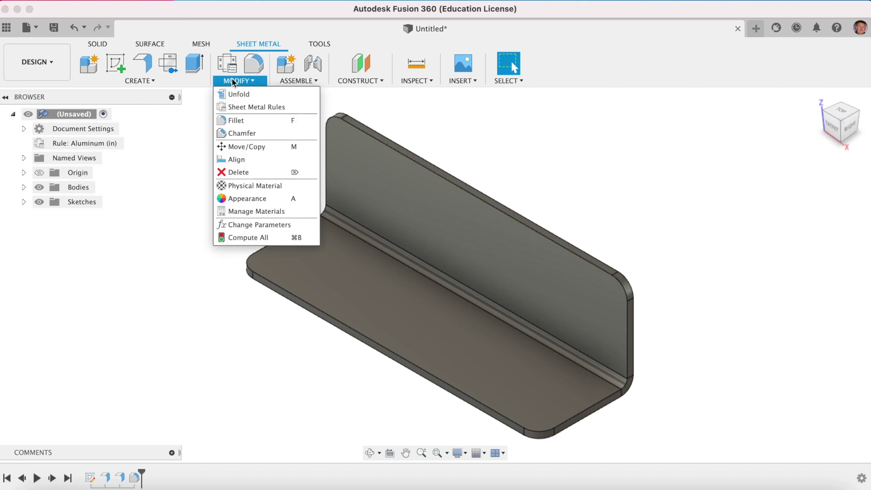
pyautogui.click(239, 107)
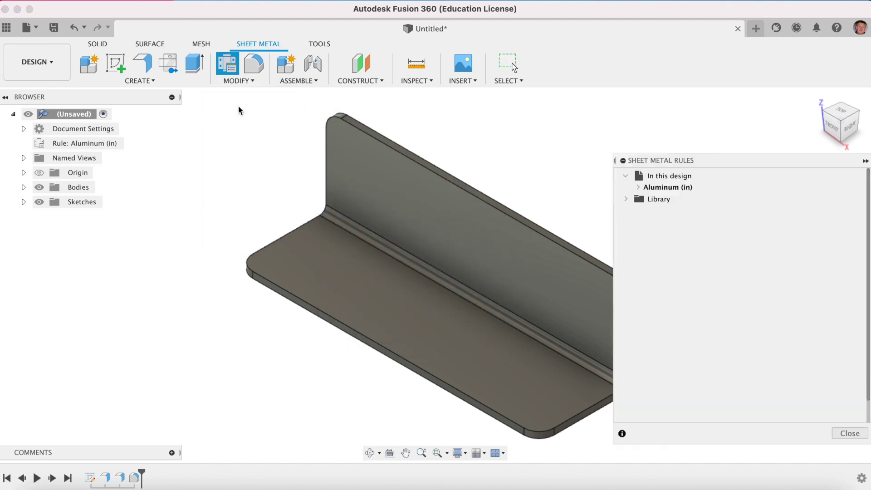
pyautogui.click(663, 189)
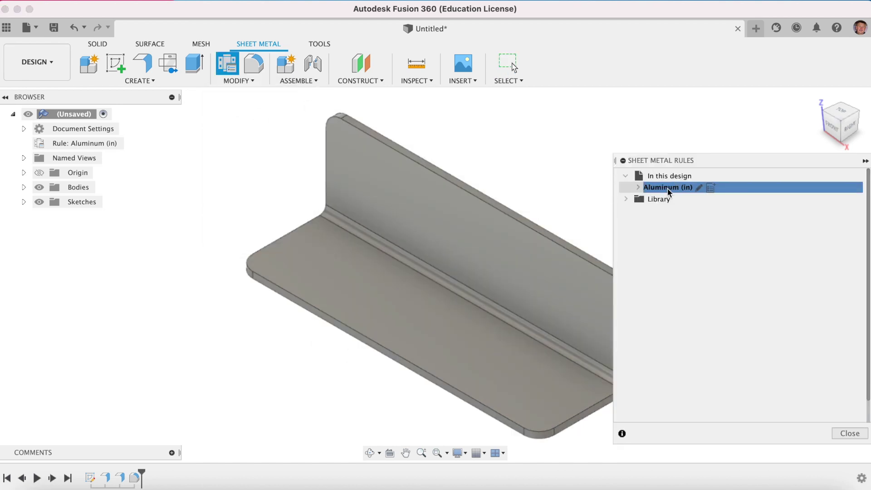
pyautogui.click(699, 189)
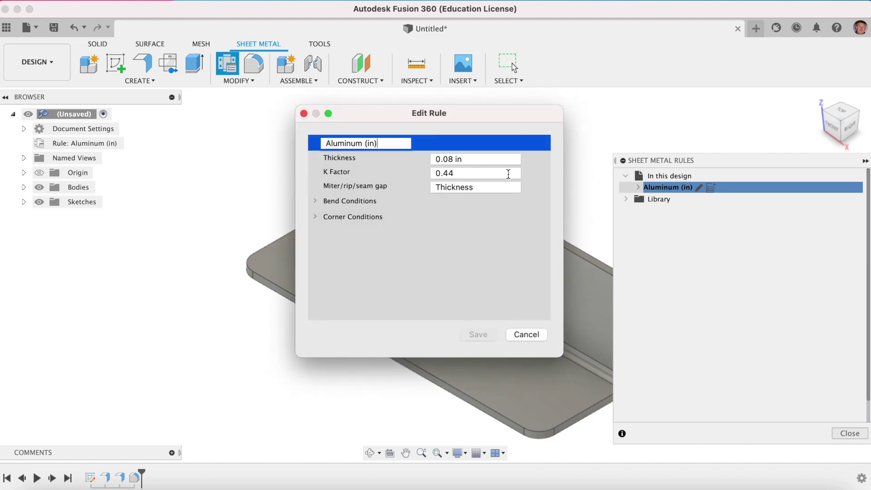
pyautogui.click(453, 158)
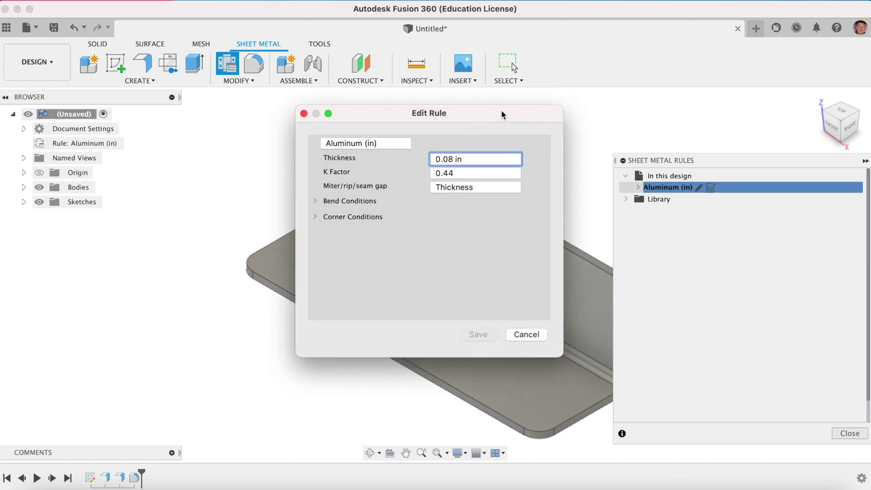
pyautogui.press('BackSpace')
pyautogui.write('6')
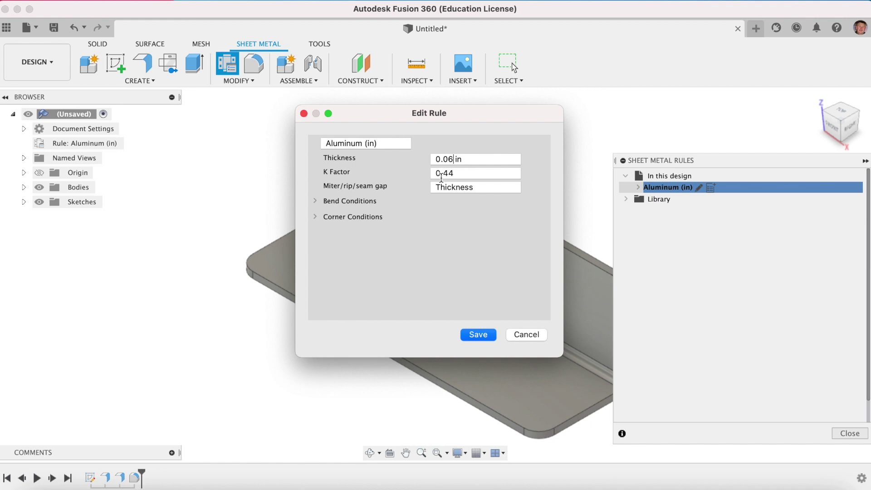
pyautogui.click(485, 337)
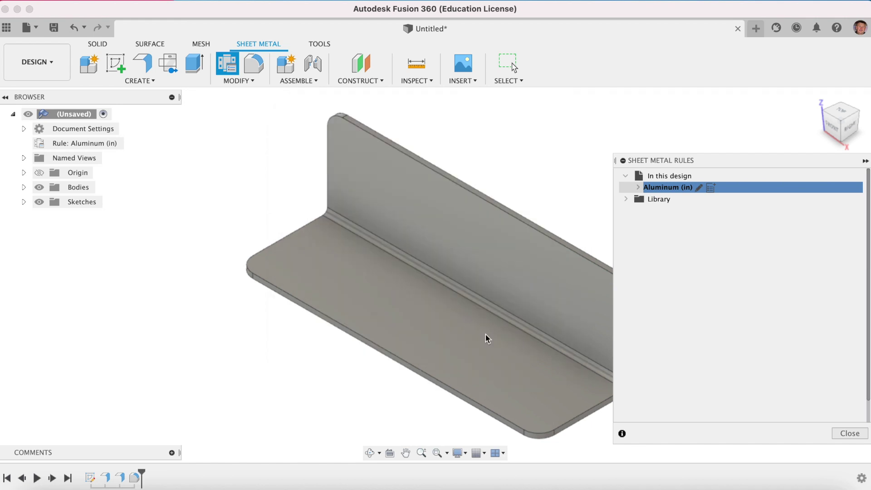
# Close the sheet metal rules, remeasure the sheet edge at 1.524 mm, and return home.
pyautogui.click(849, 433)
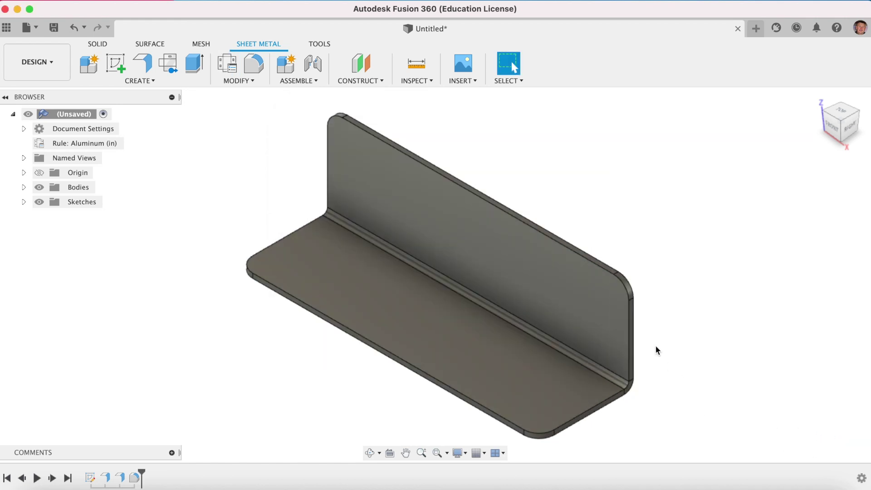
pyautogui.scroll(3, 653, 349)
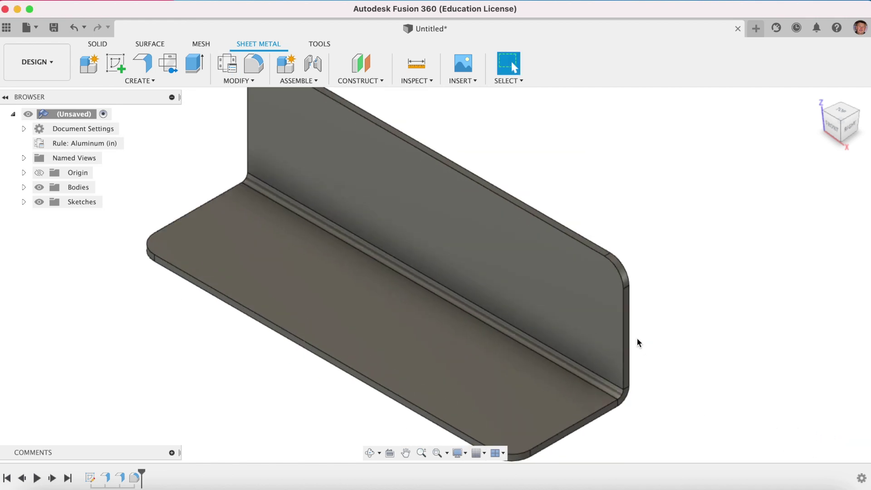
pyautogui.click(416, 64)
pyautogui.scroll(3, 629, 261)
pyautogui.scroll(1, 623, 260)
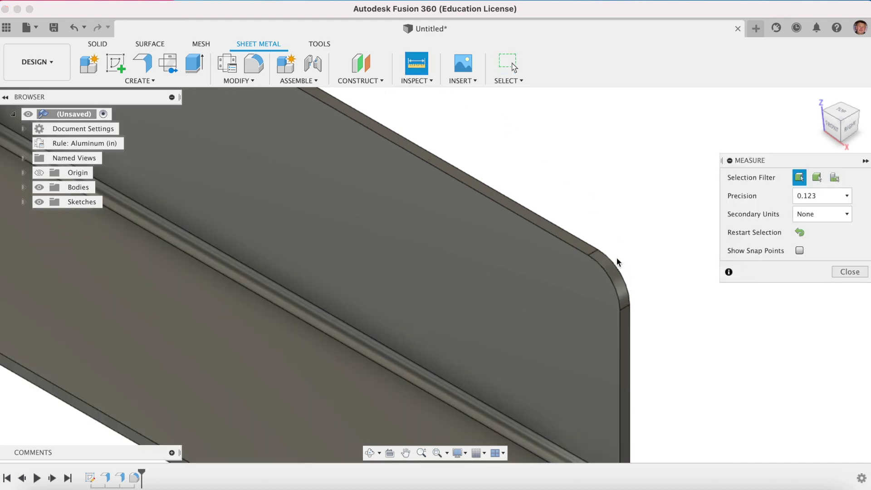
pyautogui.scroll(2, 593, 254)
pyautogui.click(593, 255)
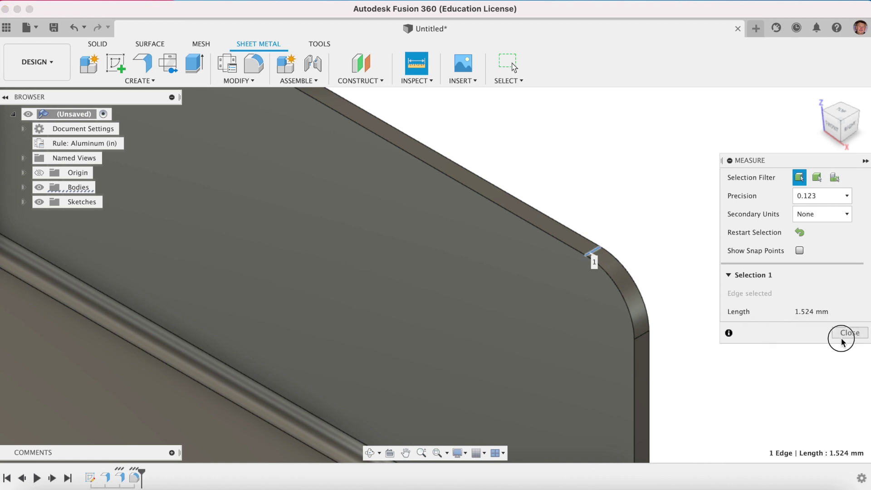
pyautogui.click(840, 338)
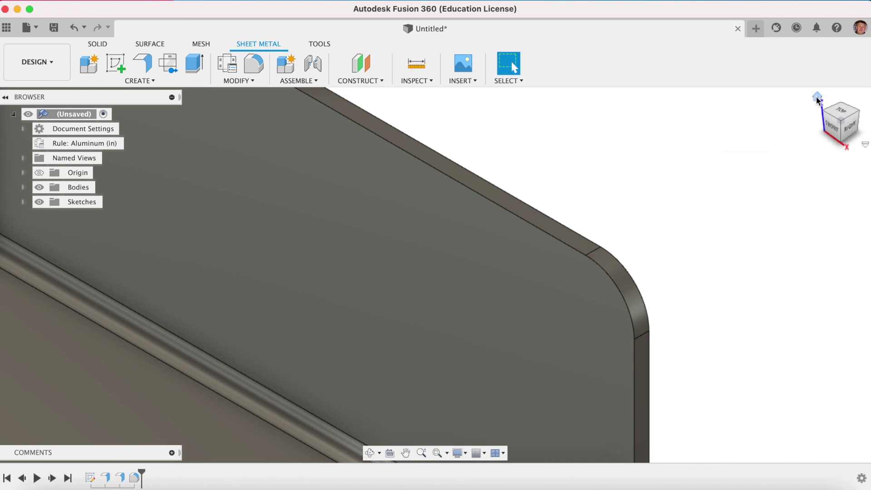
pyautogui.click(817, 97)
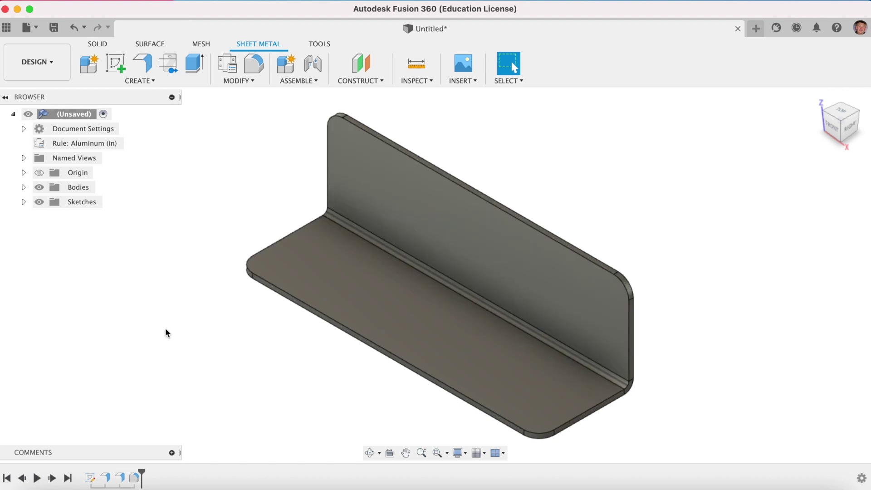
# Create a flat pattern with the bottom face stationary, then return to the folded part.
pyautogui.click(139, 84)
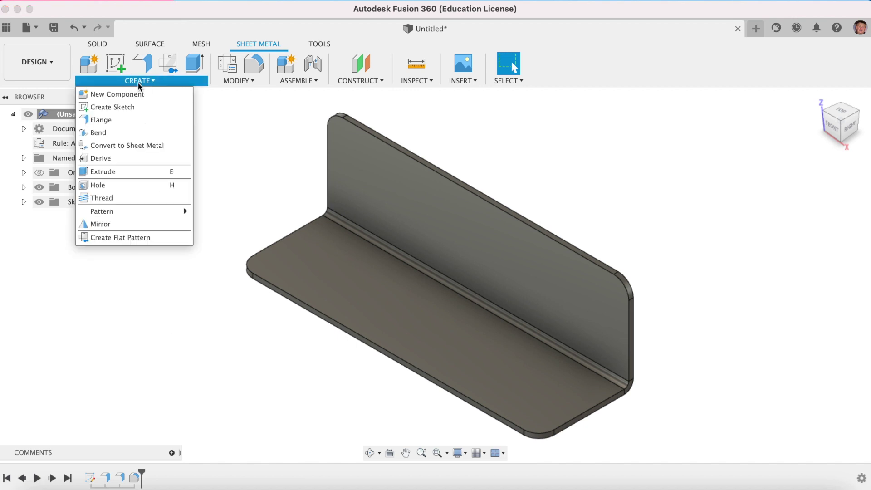
pyautogui.click(110, 238)
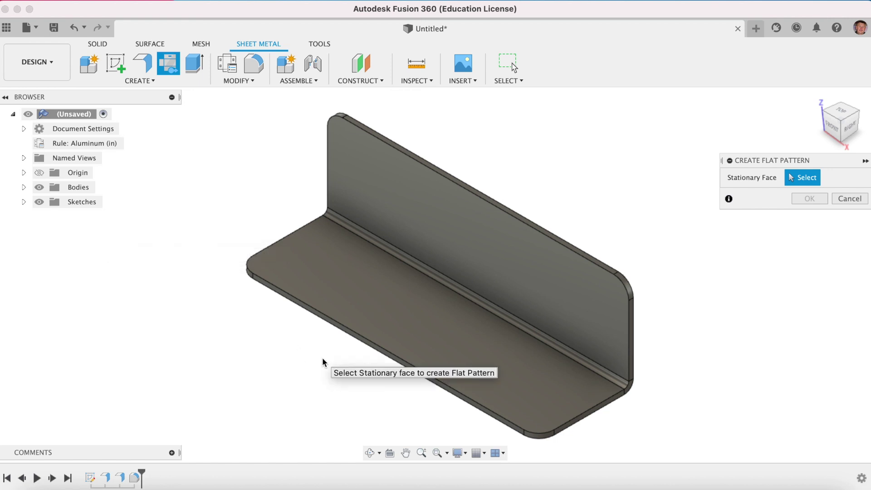
pyautogui.click(379, 312)
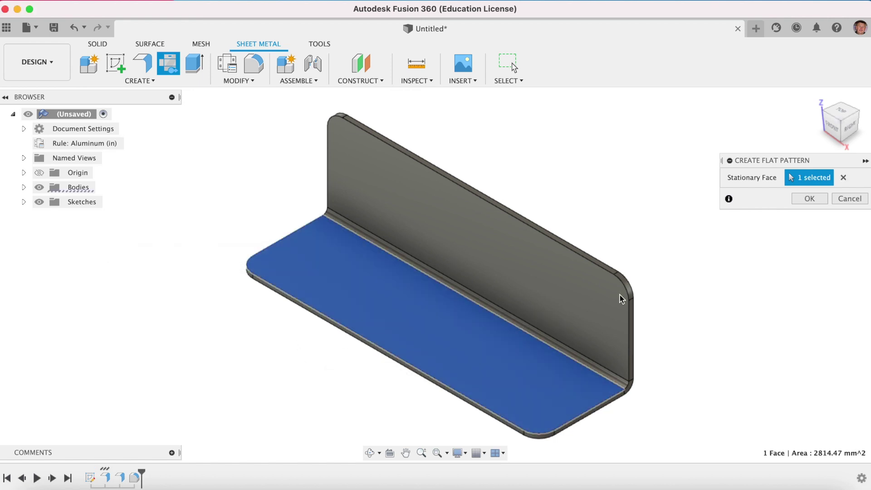
pyautogui.click(809, 198)
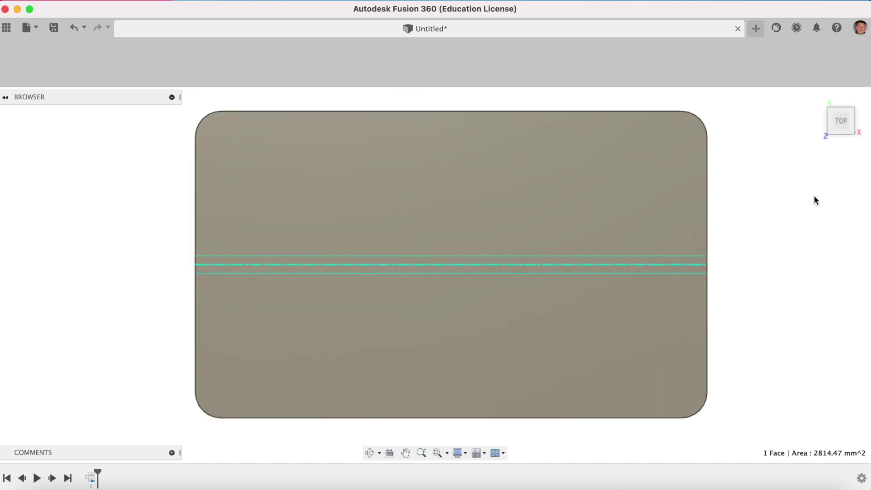
pyautogui.scroll(-3, 507, 233)
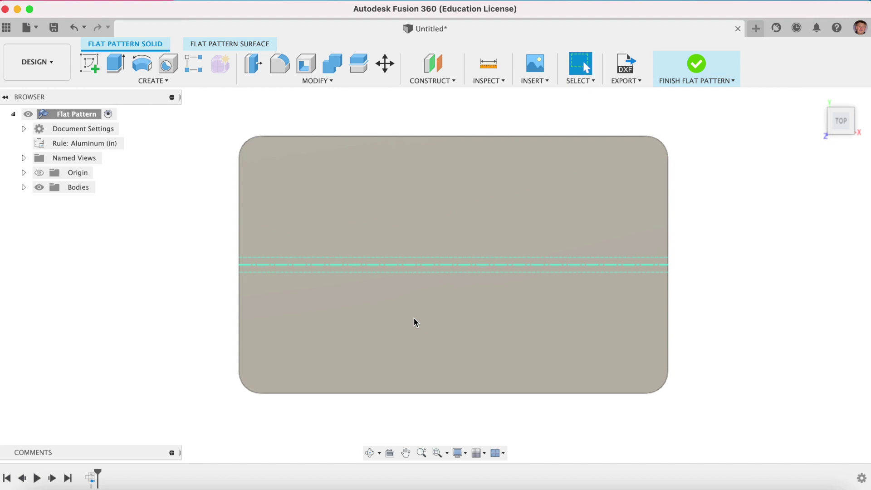
pyautogui.click(693, 73)
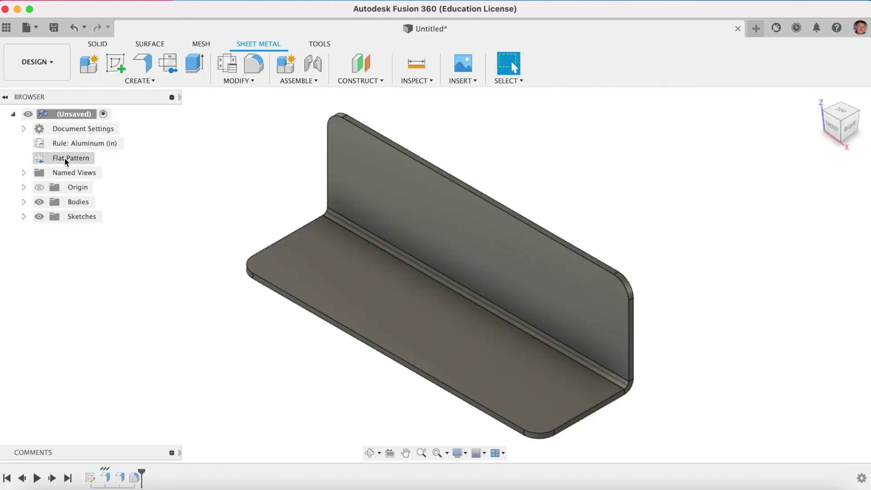
# Reactivate the flat pattern from the browser to view the flattened jaw, then exit again.
pyautogui.click(66, 160)
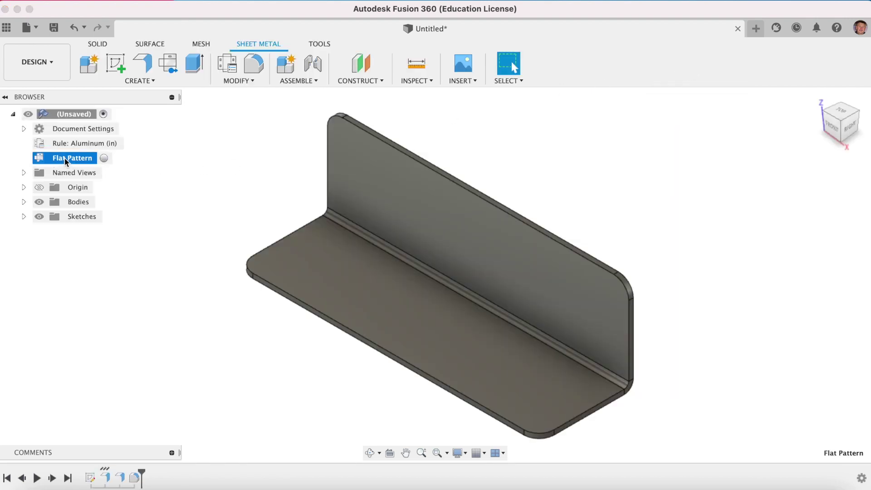
pyautogui.click(105, 158)
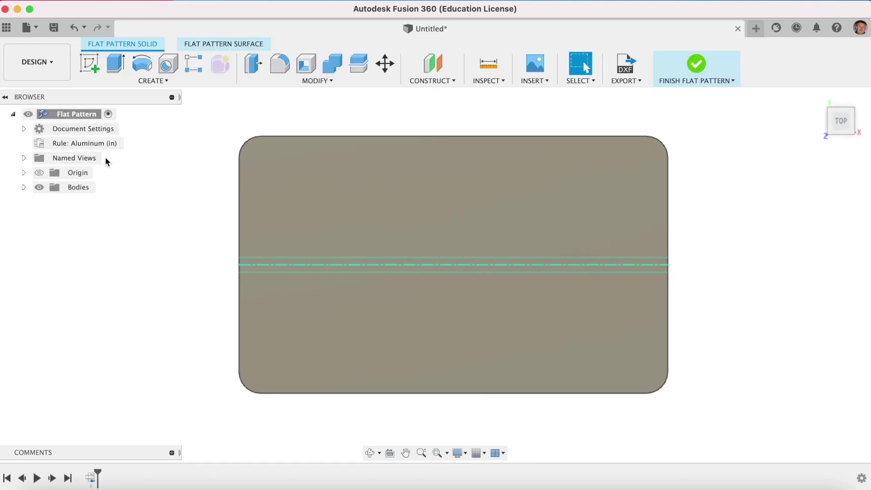
pyautogui.click(686, 66)
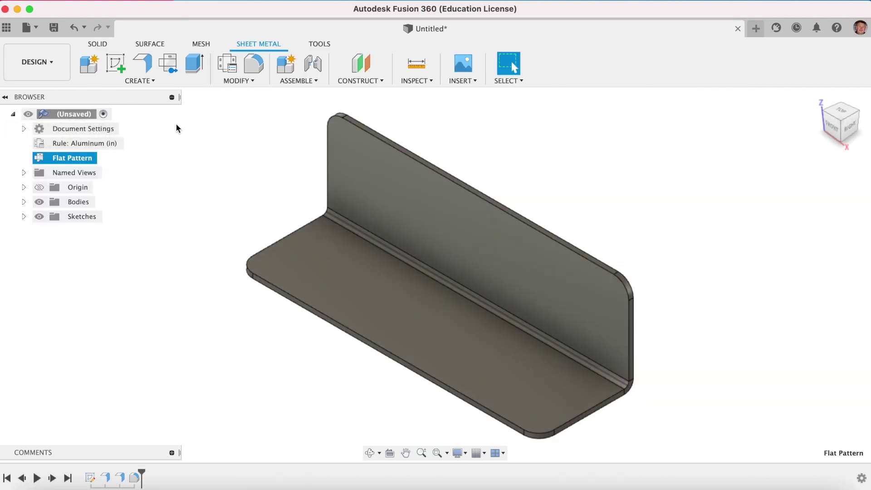
# Open the YouTube Files project's VU22339 Create Eng Drawings using CAD folder in the Data Panel.
pyautogui.click(6, 28)
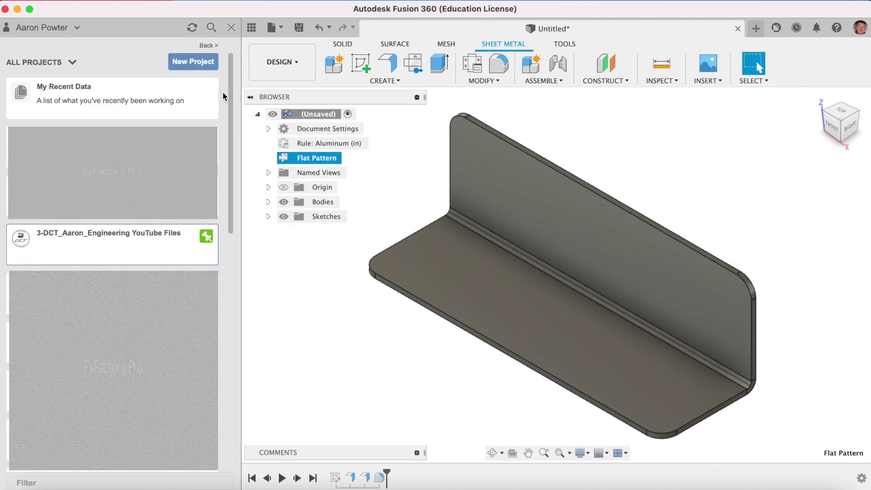
pyautogui.click(252, 27)
pyautogui.click(7, 28)
pyautogui.click(85, 247)
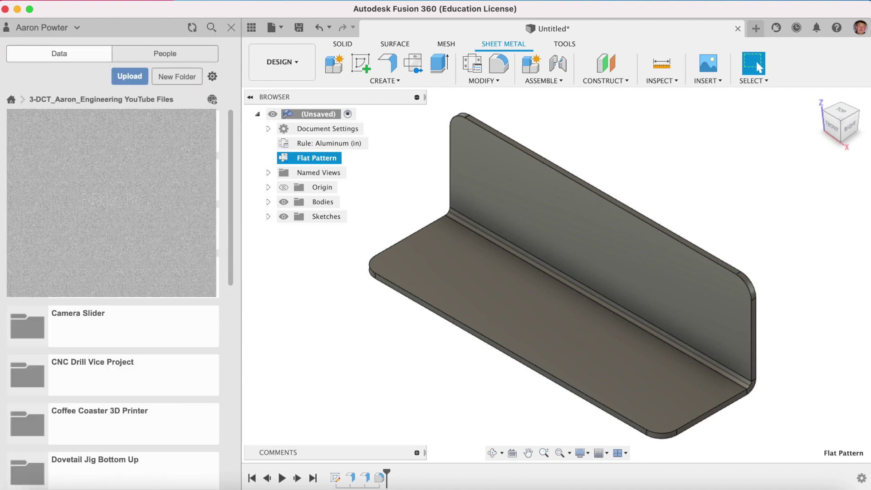
pyautogui.scroll(-5, 45, 205)
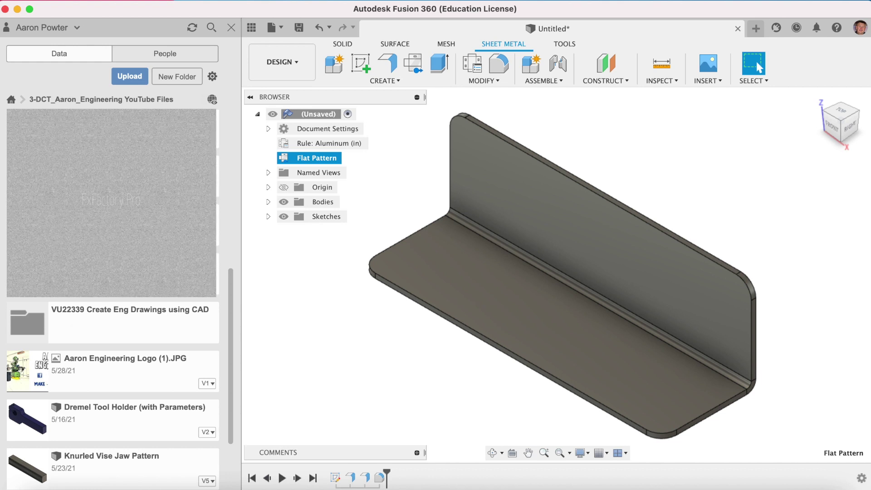
pyautogui.click(29, 324)
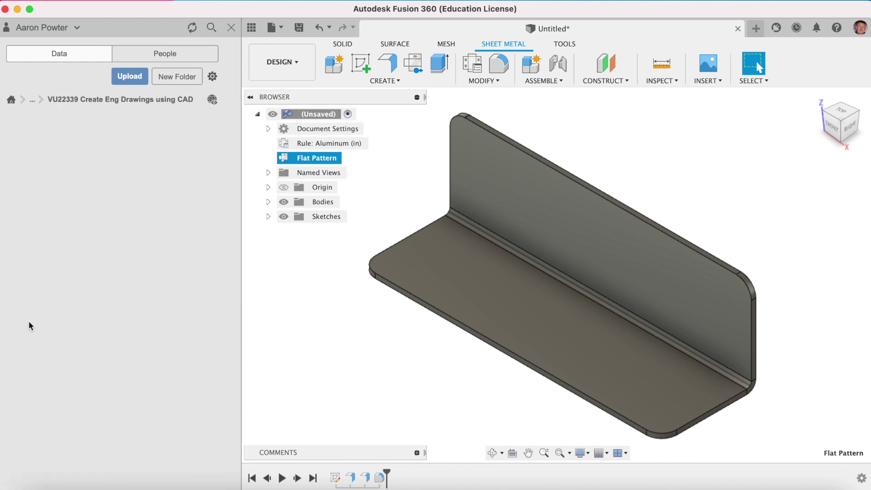
# Hide the Data Panel and save the design as 'Sof Jaws Example' v1 in the VU22339 folder.
pyautogui.click(251, 27)
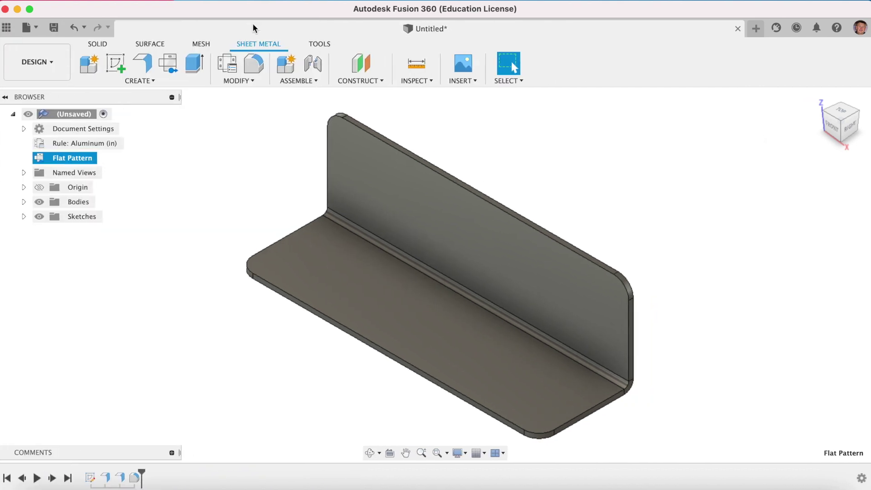
pyautogui.click(53, 27)
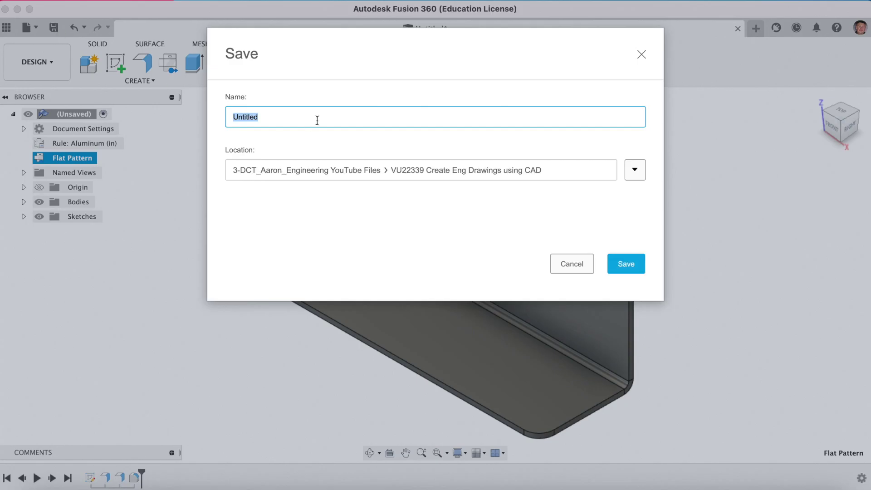
pyautogui.write('Sh')
pyautogui.press('BackSpace')
pyautogui.write('Sof Jaws Example')
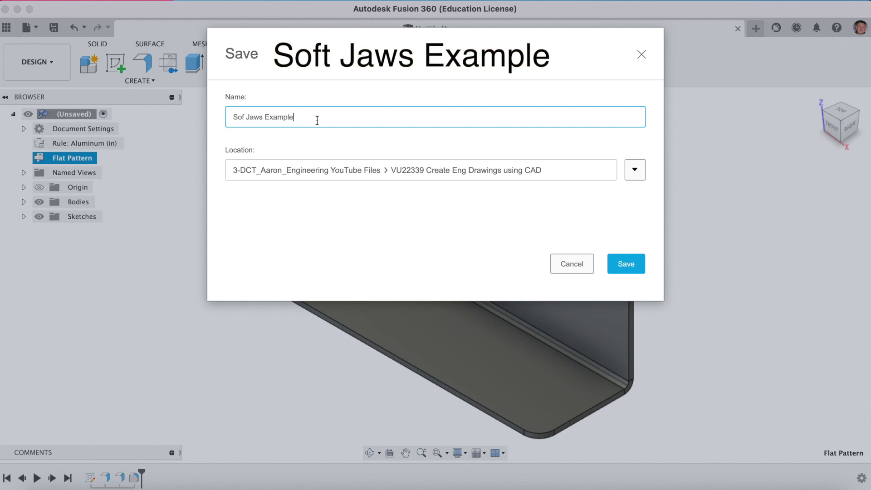
pyautogui.press('Return')
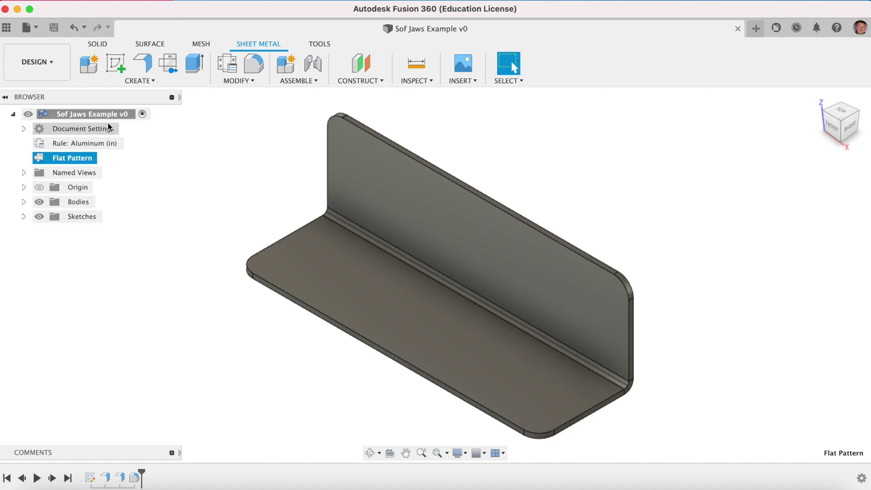
pyautogui.rightClick(91, 118)
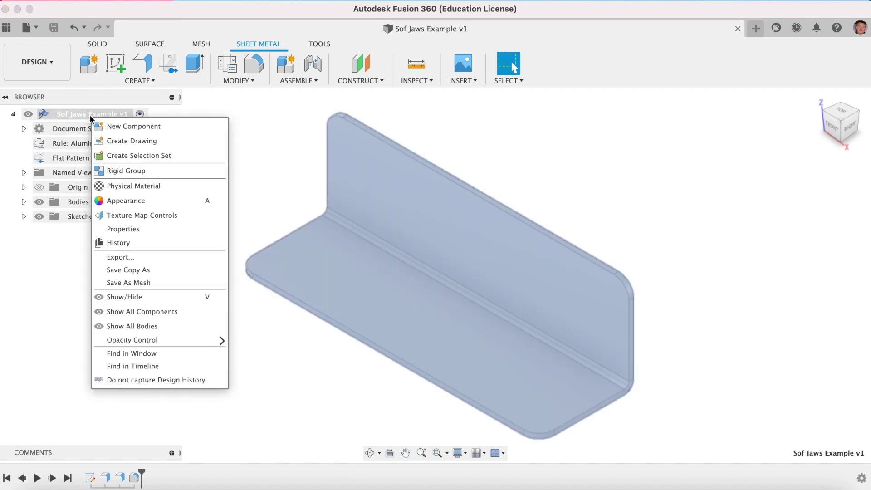
# Create a from-scratch drawing of the folded model with ISO standard, mm units and A3 sheet.
pyautogui.click(128, 141)
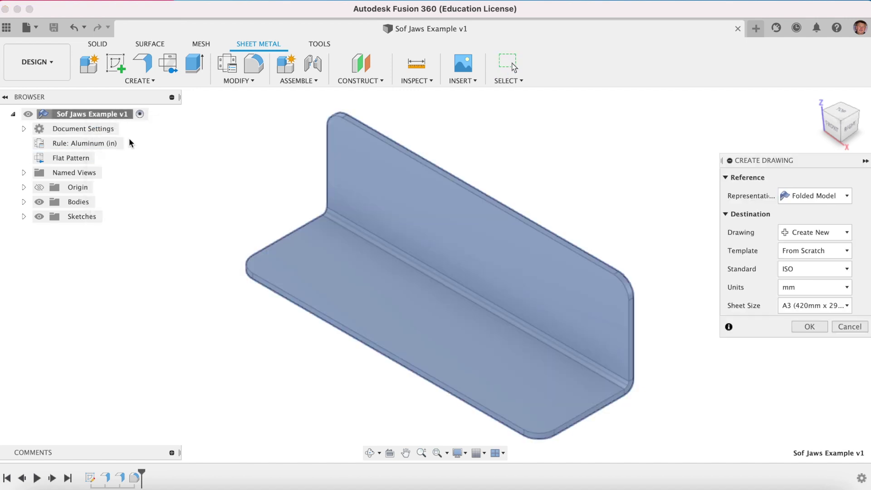
pyautogui.moveTo(789, 165); pyautogui.dragTo(756, 157)
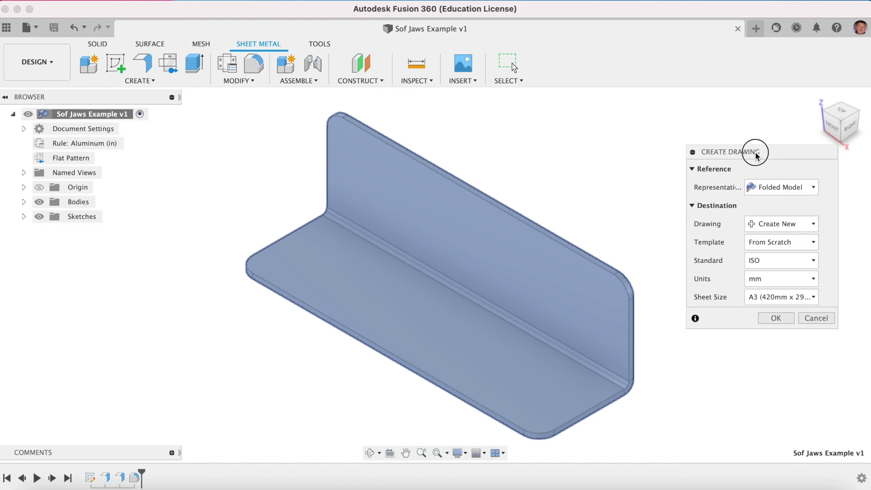
pyautogui.click(774, 318)
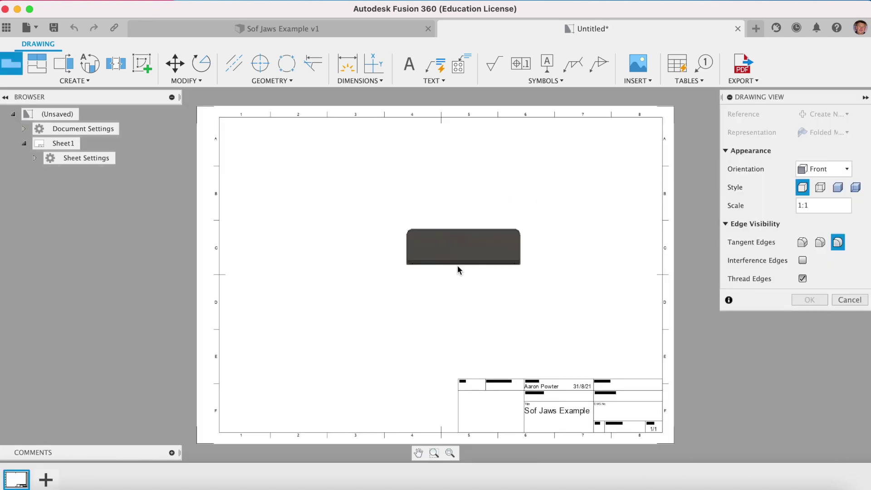
# Place a HOME-orientation isometric base view in the sheet's upper-right corner.
pyautogui.click(823, 171)
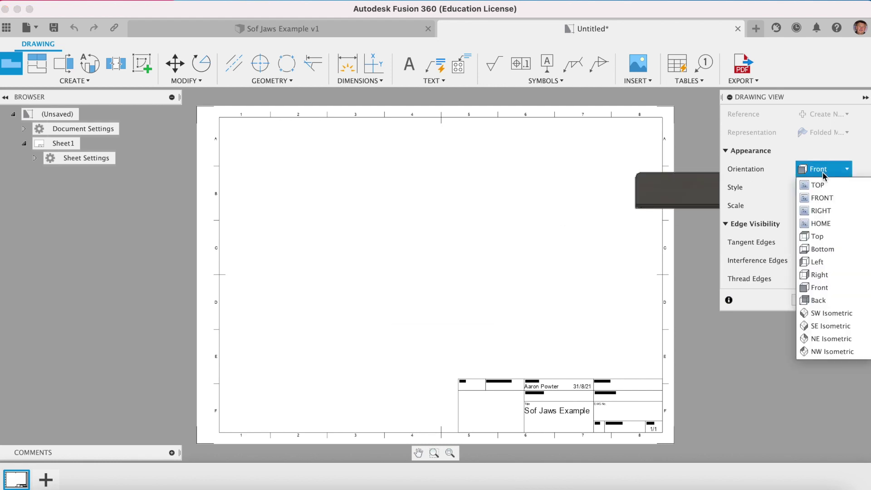
pyautogui.click(820, 223)
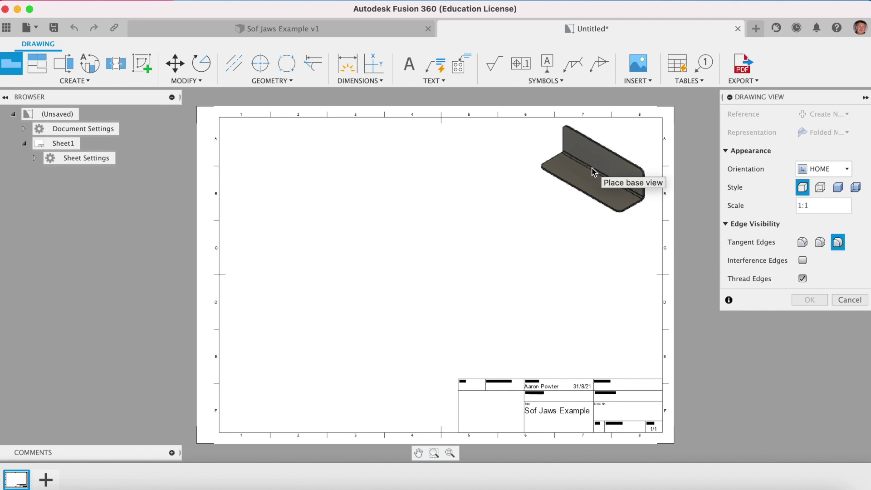
pyautogui.click(591, 171)
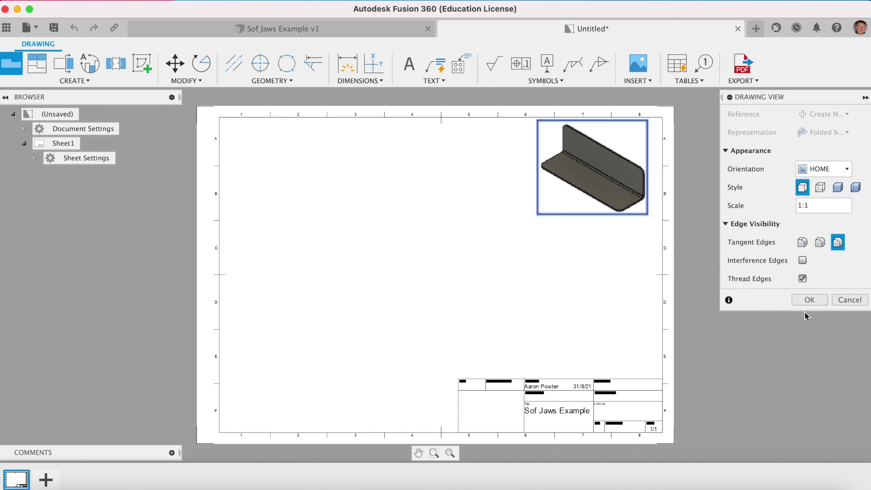
pyautogui.click(803, 300)
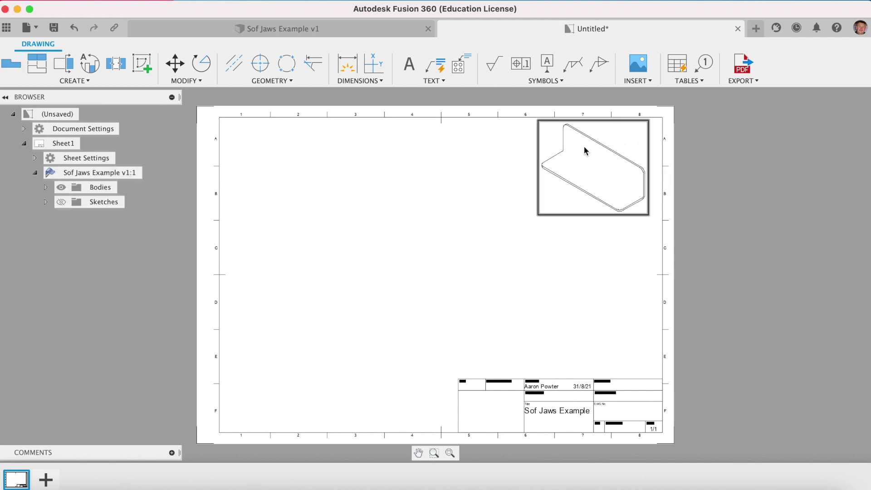
# Set the isometric view to Shaded style with interference edges shown.
pyautogui.doubleClick(589, 158)
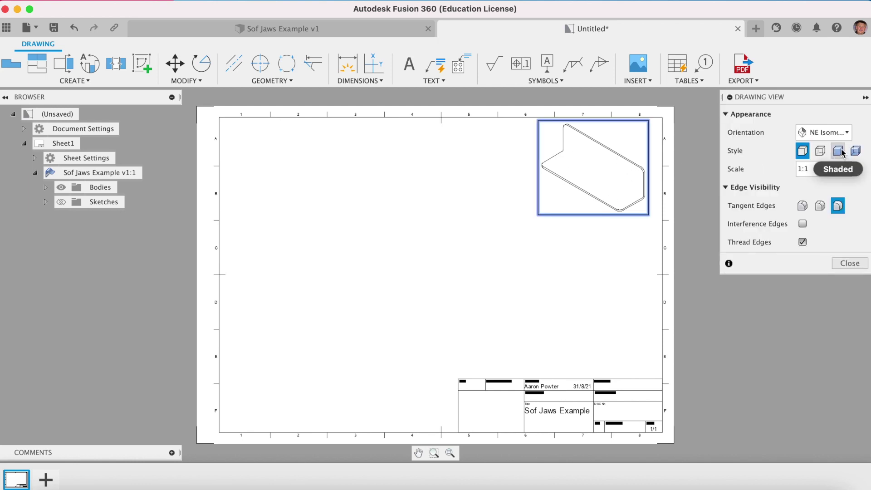
pyautogui.click(802, 224)
pyautogui.click(837, 151)
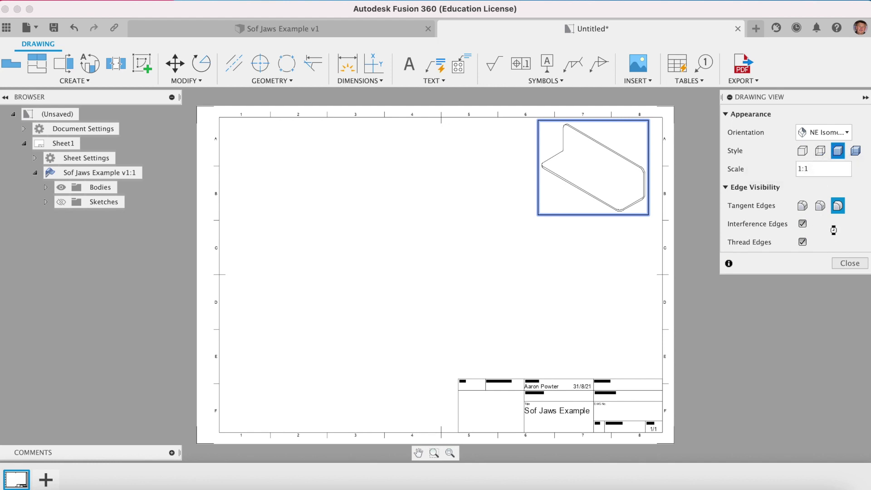
pyautogui.click(845, 267)
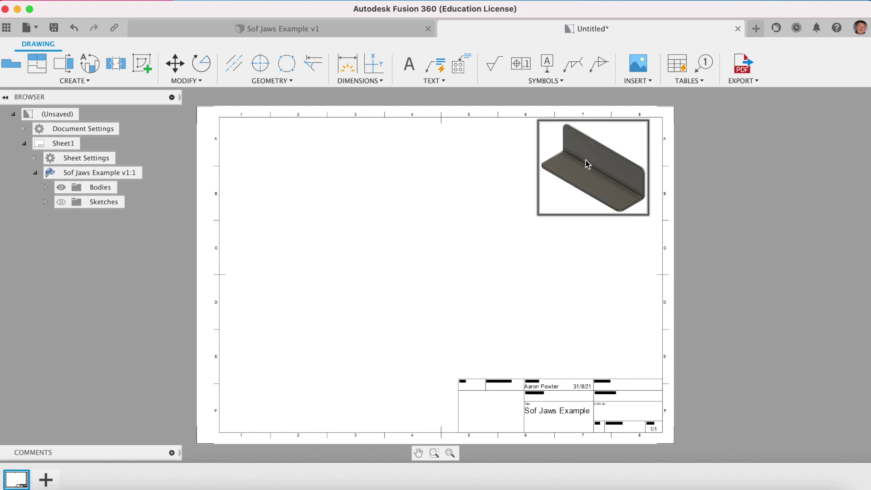
# Nudge the isometric view slightly down and right, then recheck its settings.
pyautogui.click(593, 171)
pyautogui.moveTo(593, 171)
pyautogui.mouseDown()
pyautogui.moveTo(590, 190)
pyautogui.moveTo(596, 176)
pyautogui.mouseUp()
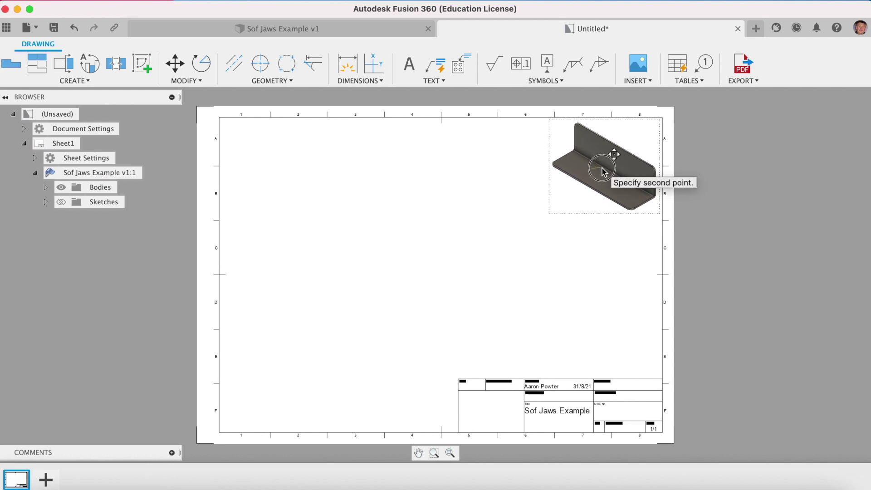
pyautogui.click(601, 179)
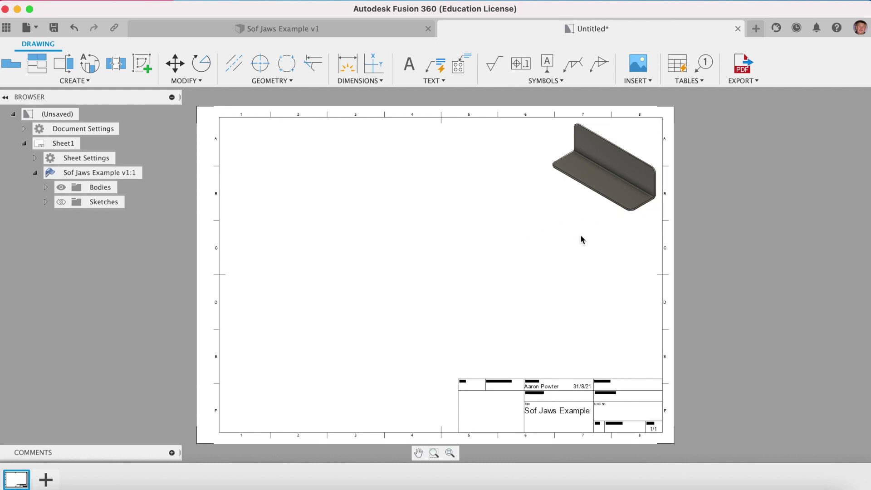
pyautogui.doubleClick(607, 197)
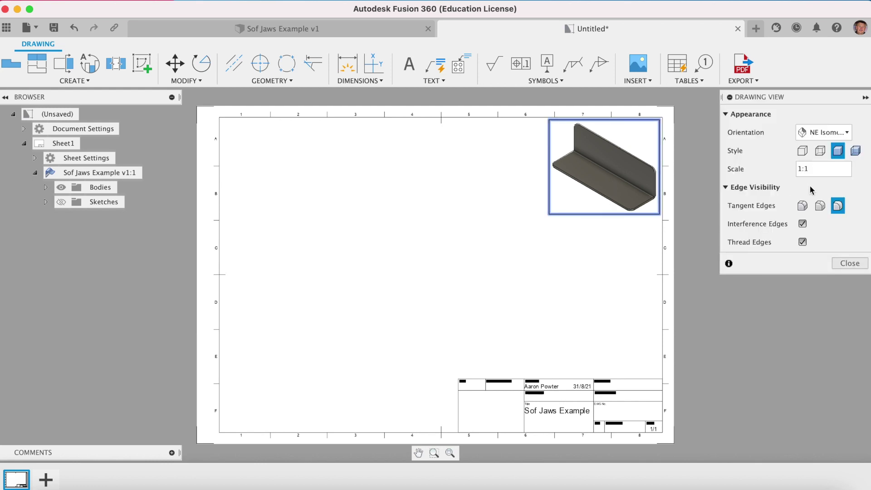
pyautogui.click(849, 263)
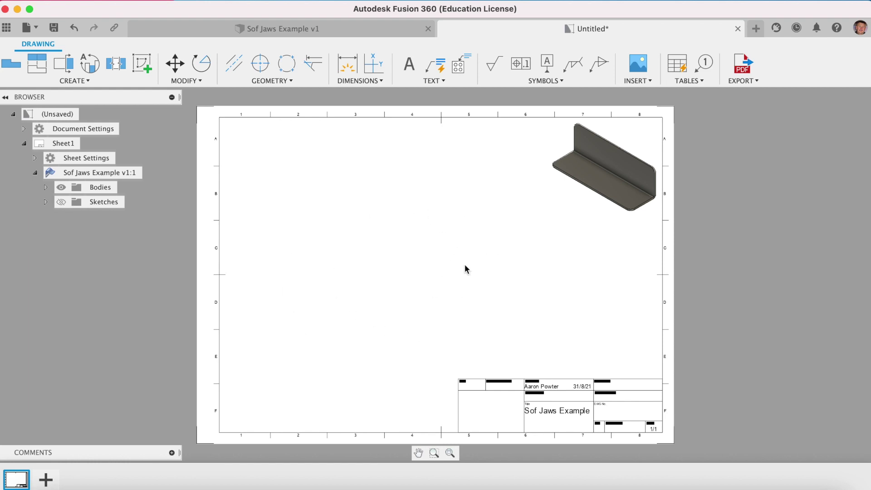
# Add a Flat Pattern base view of the jaw left of the sheet centre.
pyautogui.click(66, 81)
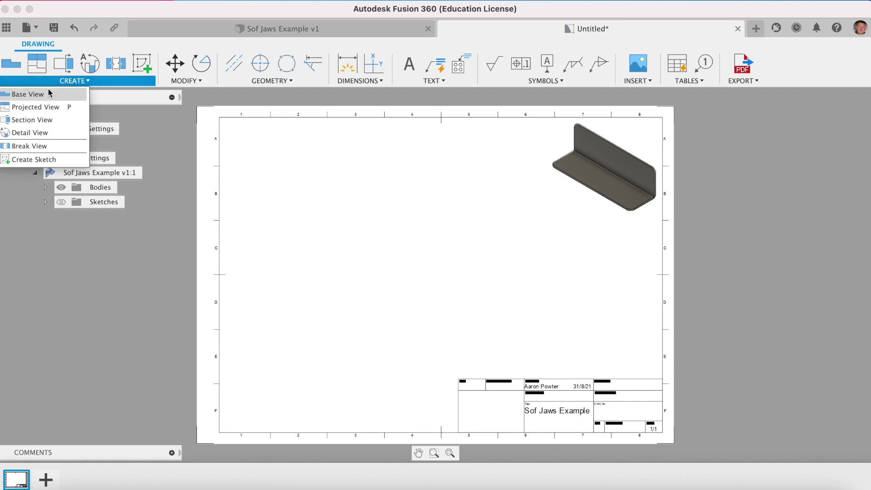
pyautogui.click(32, 94)
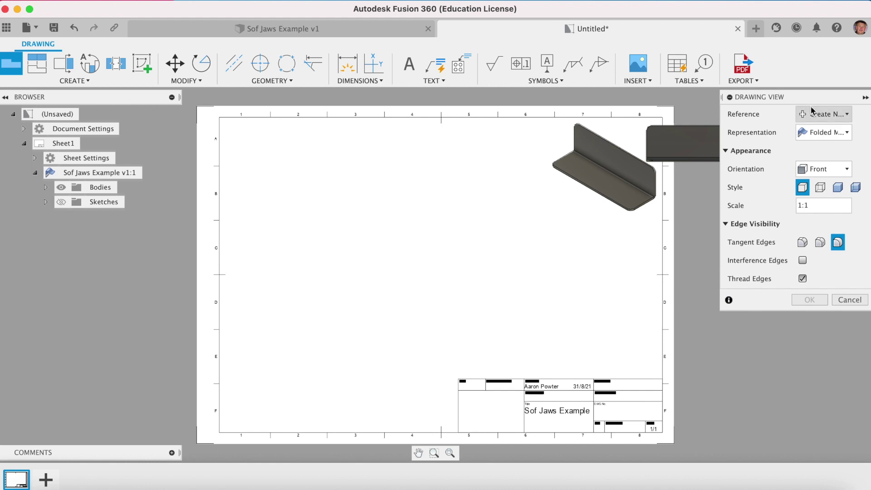
pyautogui.moveTo(806, 95); pyautogui.dragTo(792, 93)
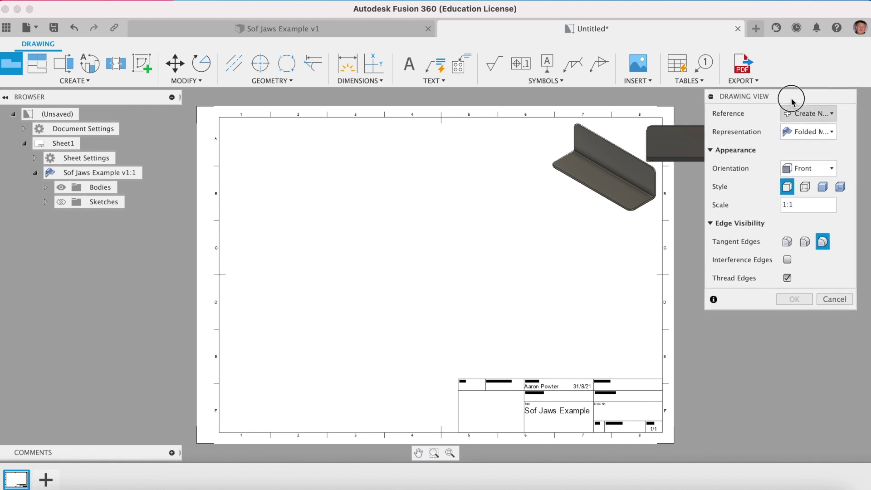
pyautogui.click(812, 131)
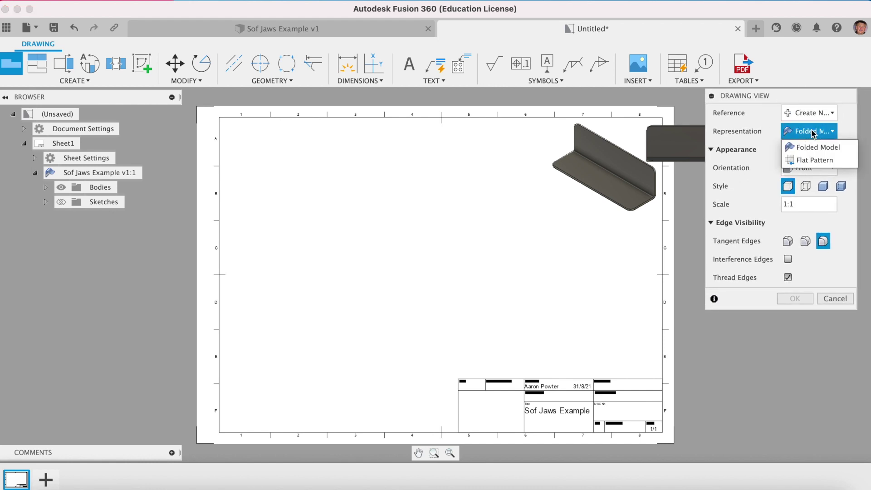
pyautogui.click(819, 161)
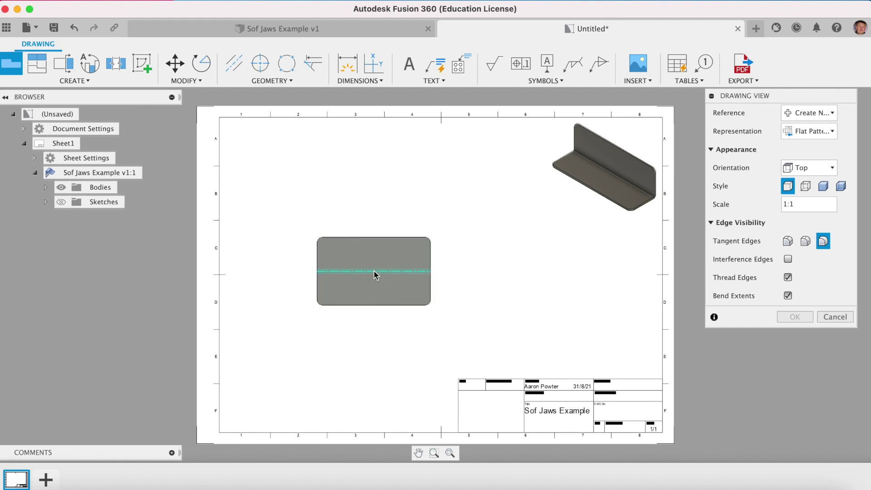
pyautogui.click(375, 272)
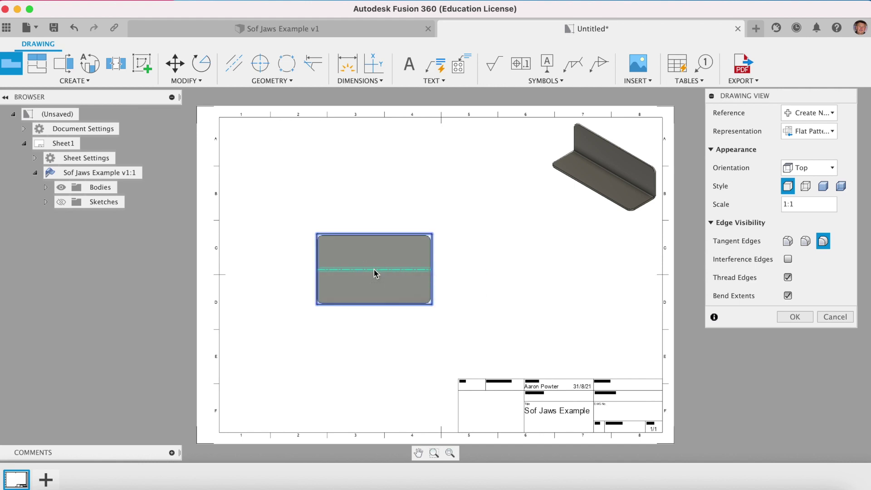
pyautogui.click(780, 317)
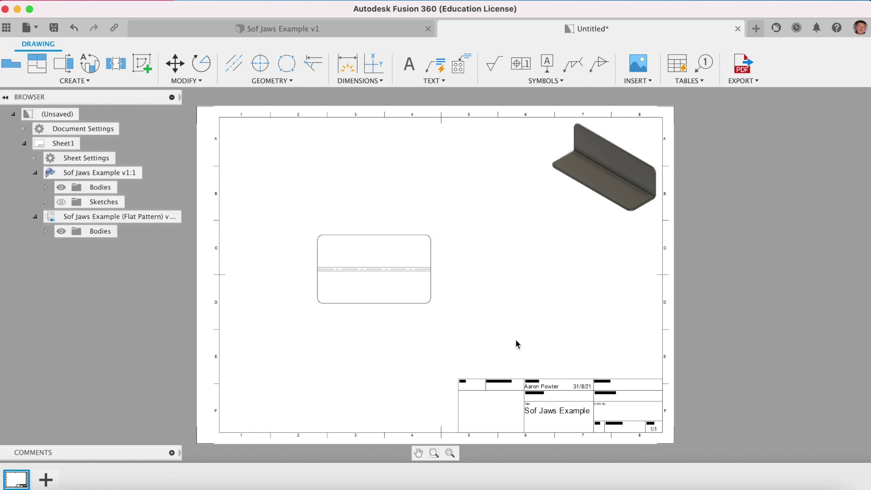
# Turn off bend extent lines so the flat pattern shows only its bend centreline.
pyautogui.doubleClick(399, 273)
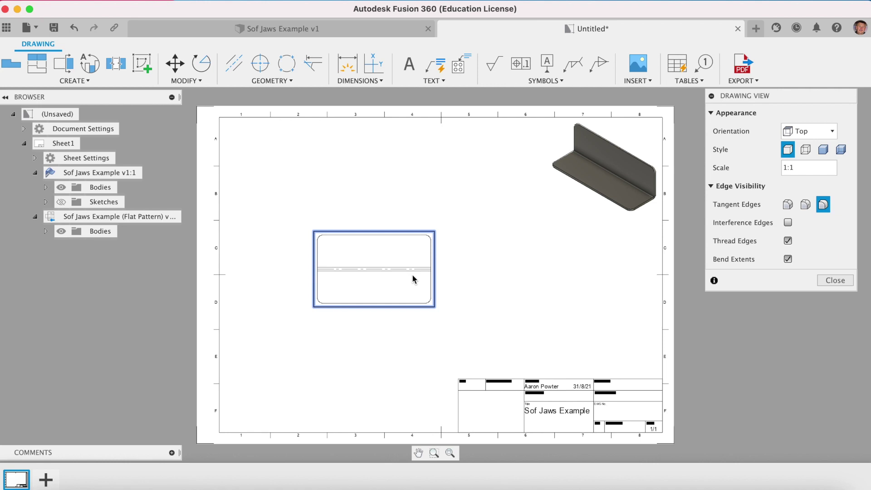
pyautogui.click(788, 258)
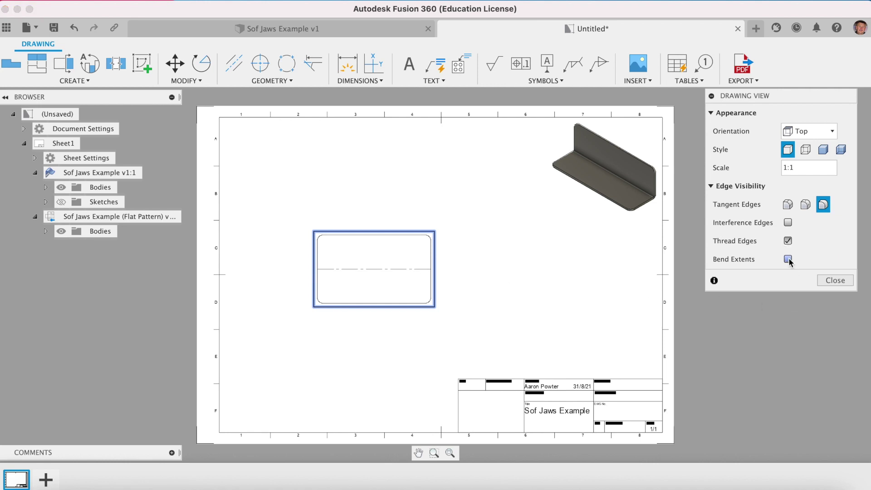
pyautogui.click(839, 281)
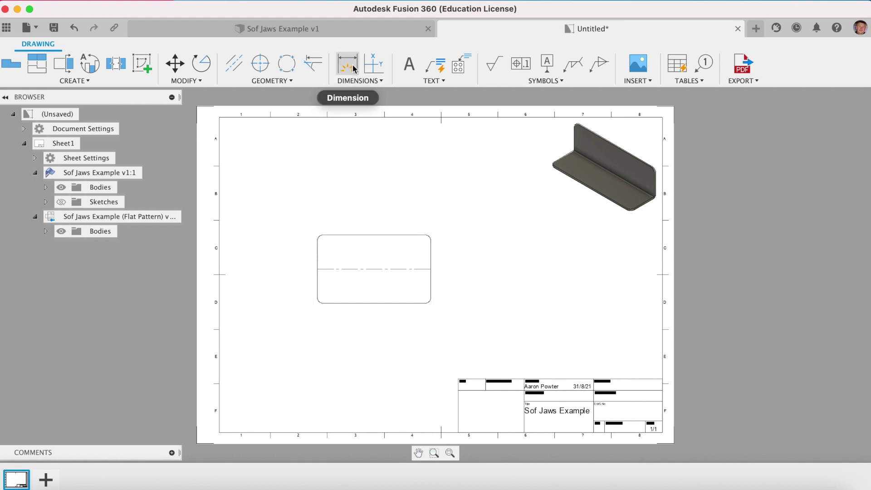
# Dimension the flat pattern's overall width (100) above it and height (59.95) to its left.
pyautogui.click(361, 81)
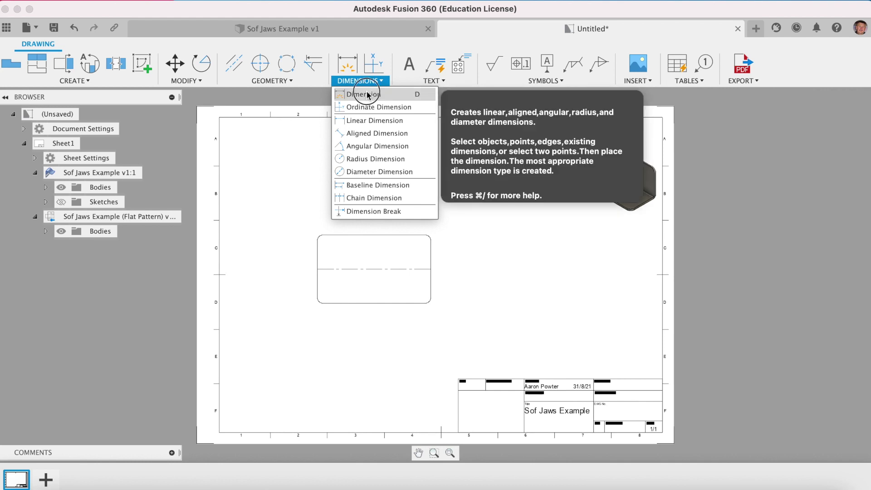
pyautogui.click(364, 94)
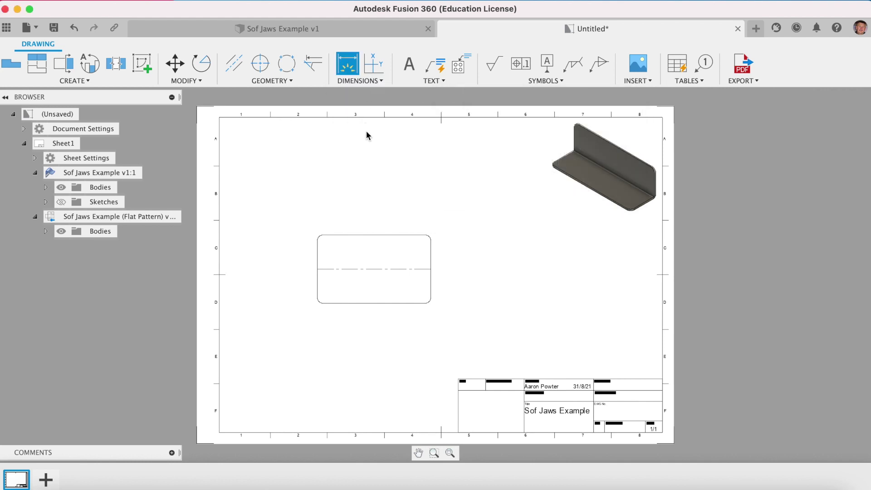
pyautogui.click(317, 259)
pyautogui.click(430, 263)
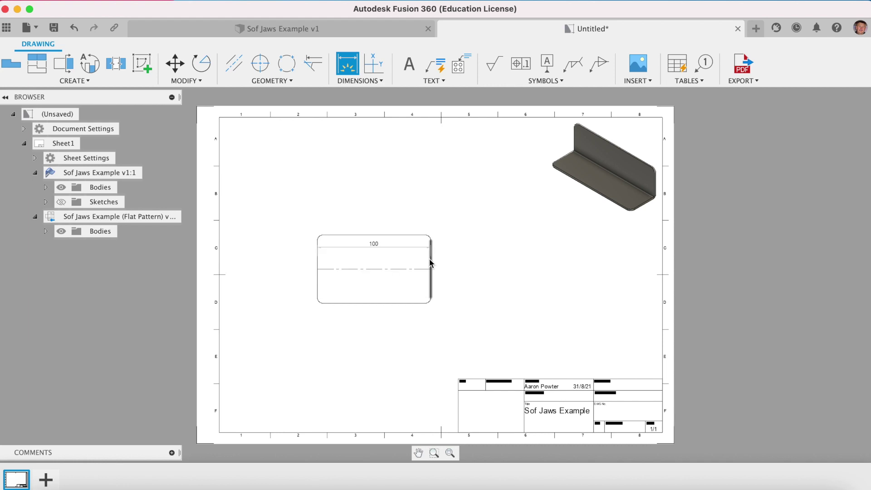
pyautogui.click(382, 210)
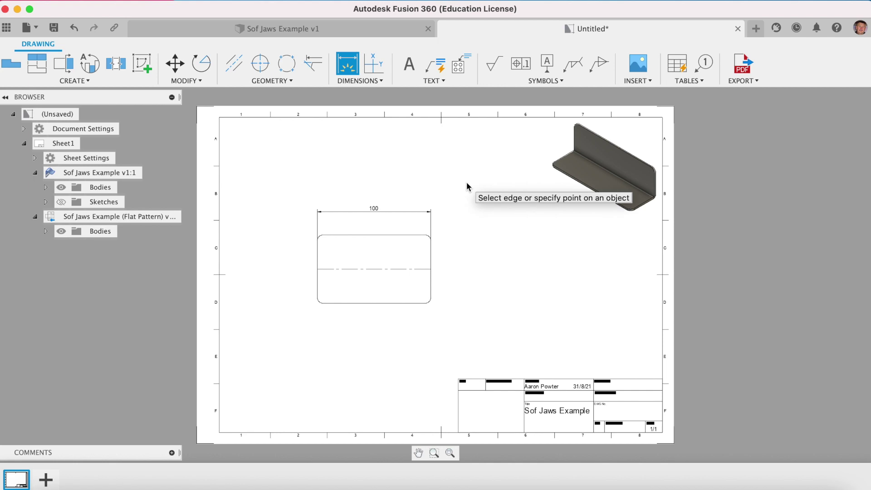
pyautogui.click(380, 237)
pyautogui.click(383, 303)
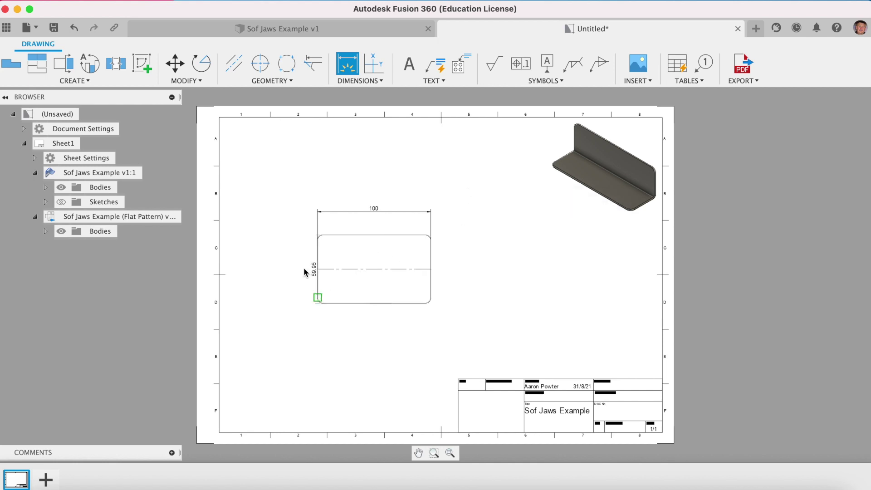
pyautogui.click(289, 271)
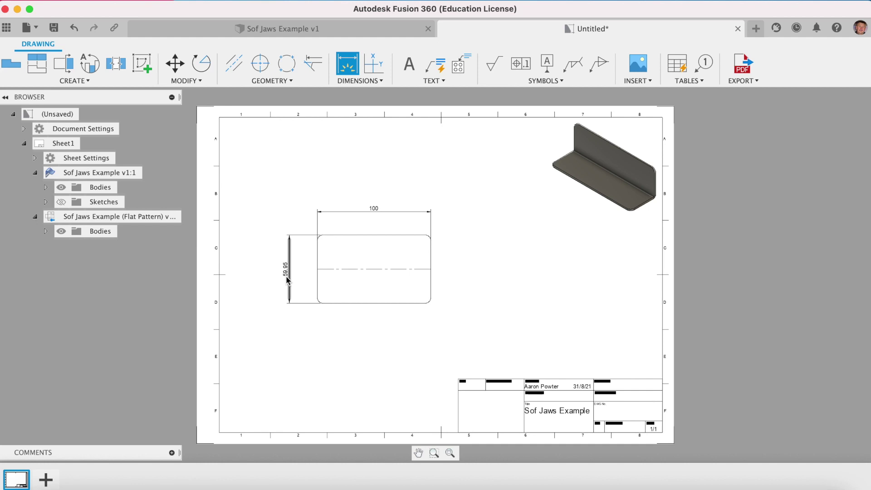
pyautogui.scroll(8, 286, 275)
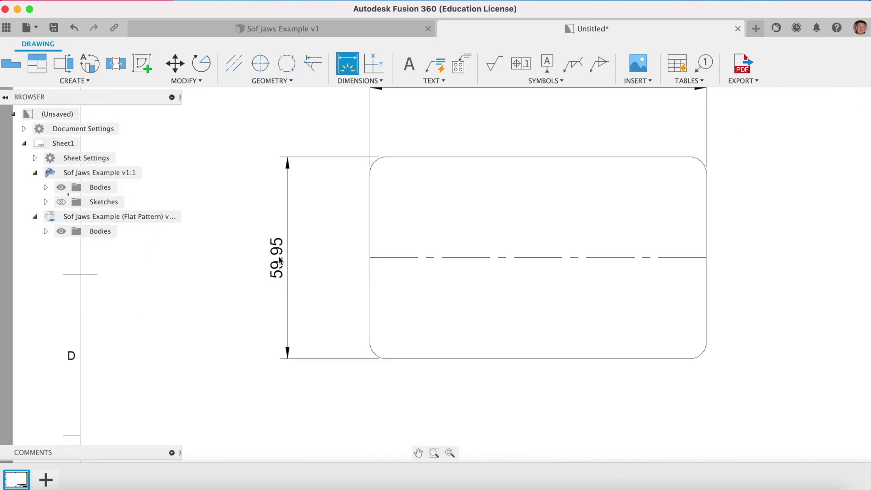
pyautogui.scroll(-3, 278, 262)
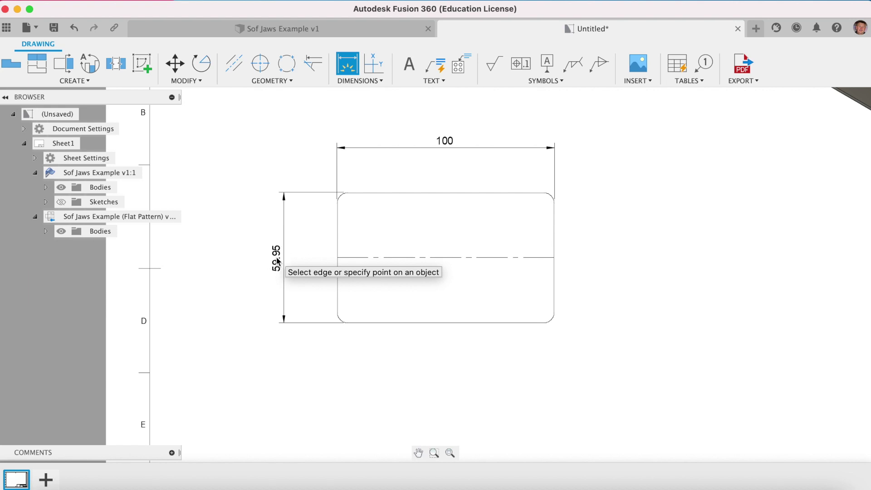
pyautogui.press('Escape')
# Set the height dimension's primary precision to 0 so it reads 60.
pyautogui.doubleClick(277, 254)
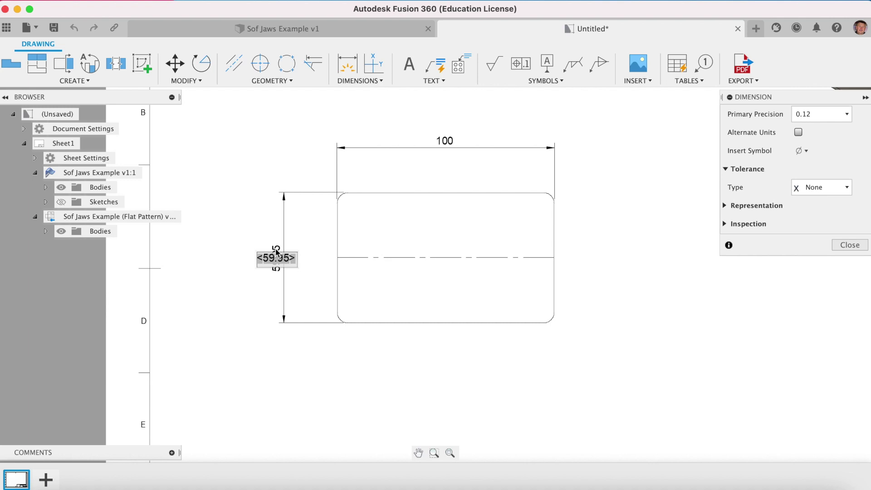
pyautogui.click(845, 115)
pyautogui.click(814, 131)
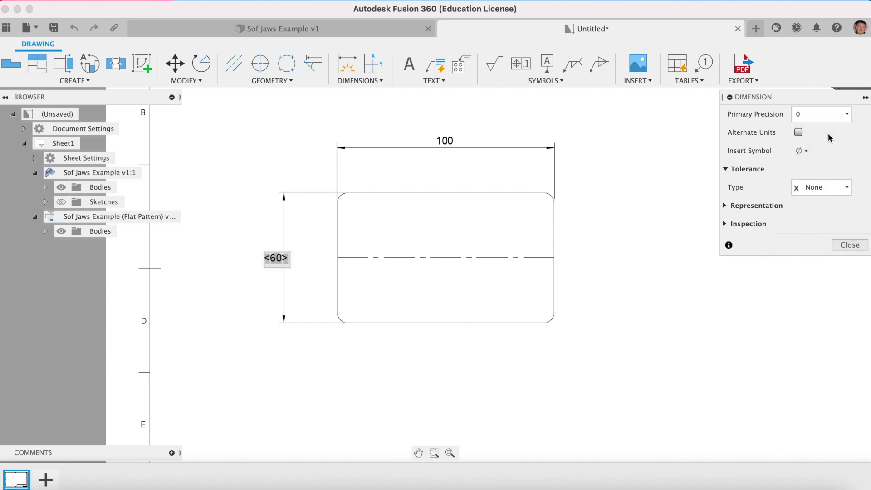
pyautogui.click(854, 246)
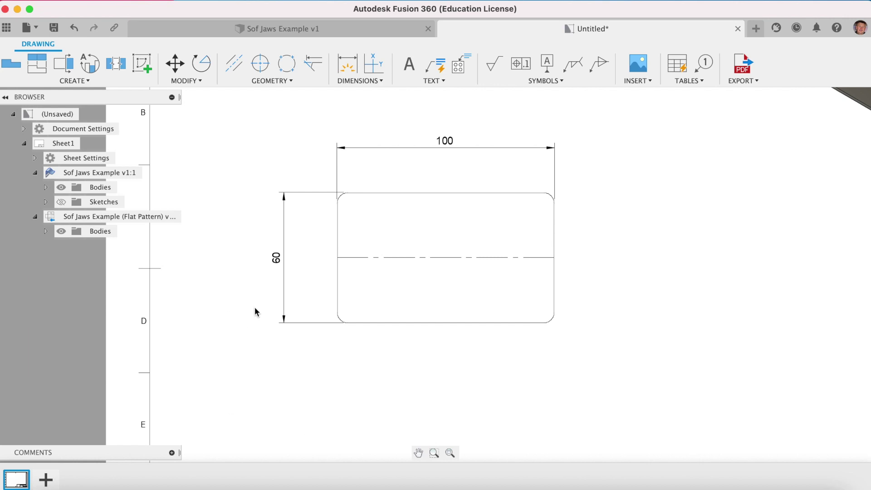
pyautogui.scroll(-3, 335, 335)
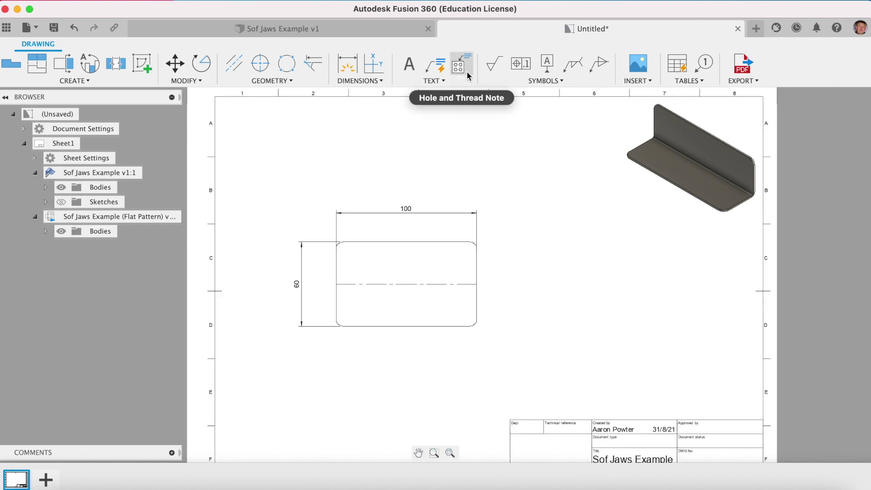
# Attach the automatic bend note 'Up 90° R1.52' to the flat pattern's bend centreline.
pyautogui.click(446, 70)
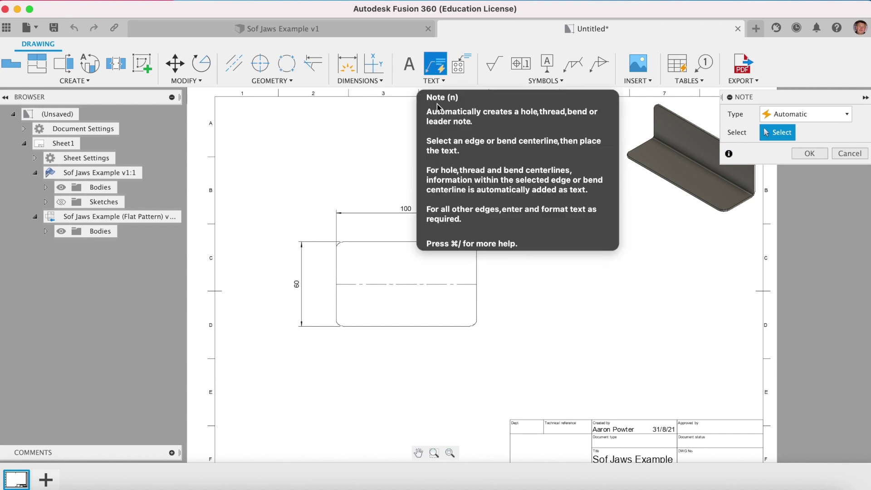
pyautogui.click(408, 285)
pyautogui.click(410, 287)
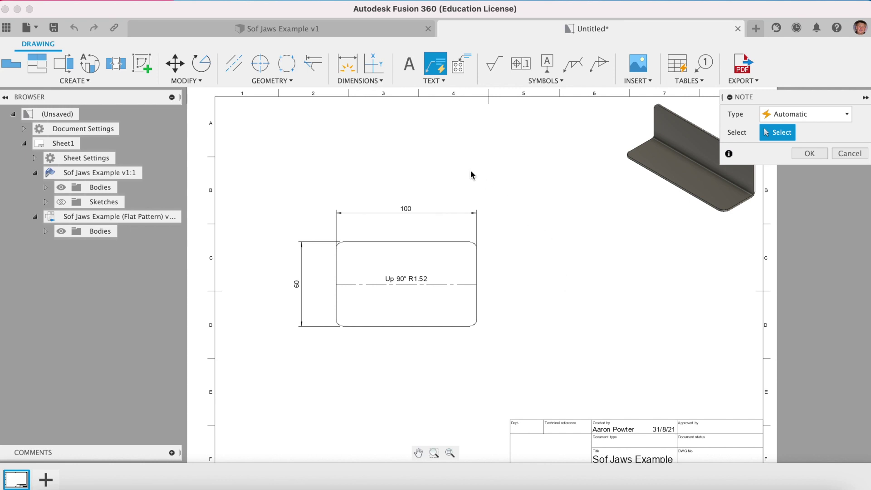
# Add an R5 radius dimension to the flat pattern's top-left rounded corner.
pyautogui.click(347, 64)
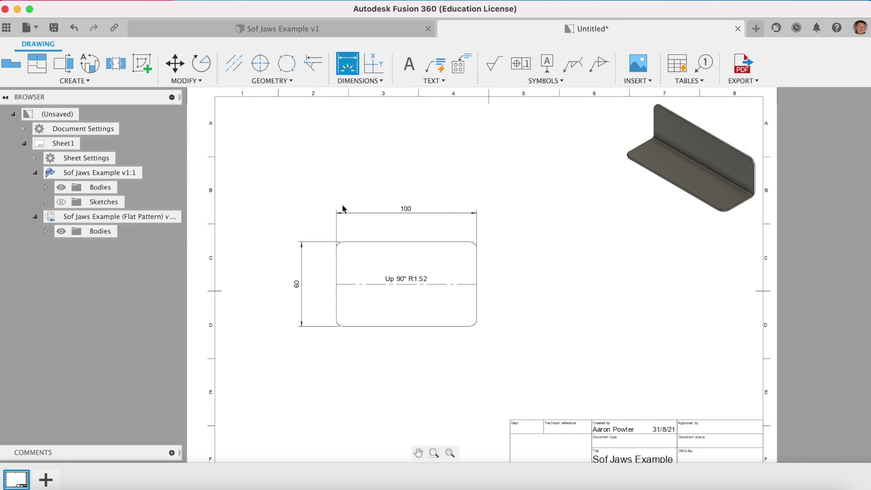
pyautogui.scroll(5, 336, 240)
pyautogui.click(330, 248)
pyautogui.click(168, 129)
pyautogui.click(450, 452)
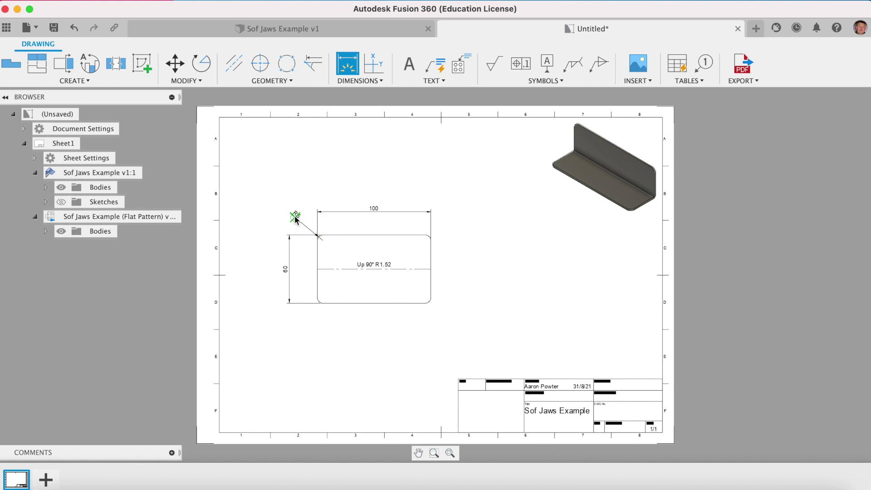
# Dimension the top-left corner to the bend line and round it from 29.98 to 30.
pyautogui.click(317, 241)
pyautogui.click(341, 268)
pyautogui.click(304, 255)
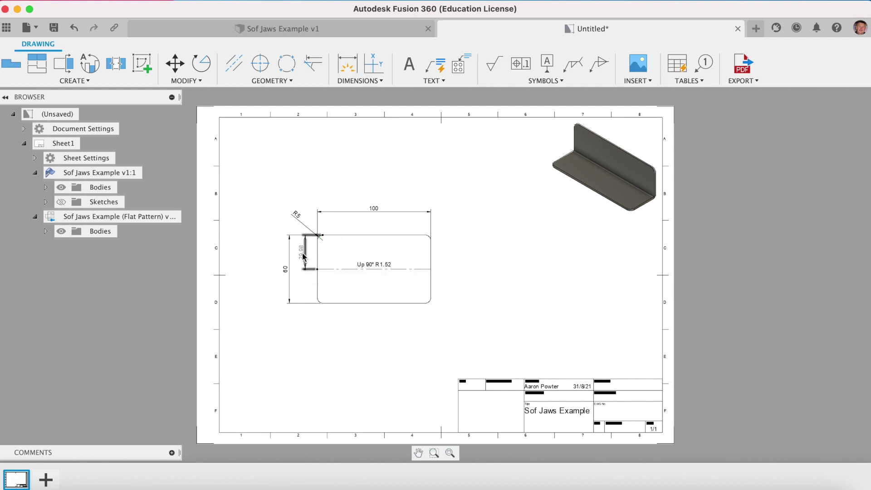
pyautogui.click(303, 256)
pyautogui.press('Escape')
pyautogui.doubleClick(303, 253)
pyautogui.click(821, 114)
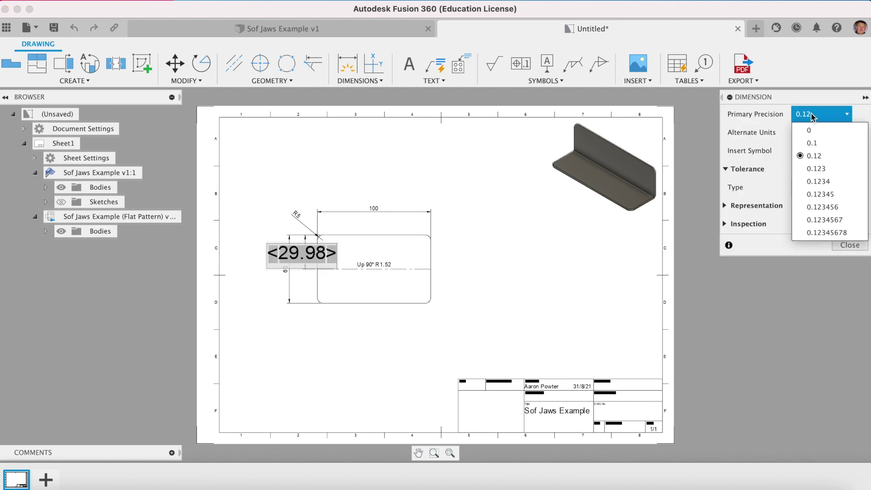
pyautogui.click(810, 132)
pyautogui.click(841, 244)
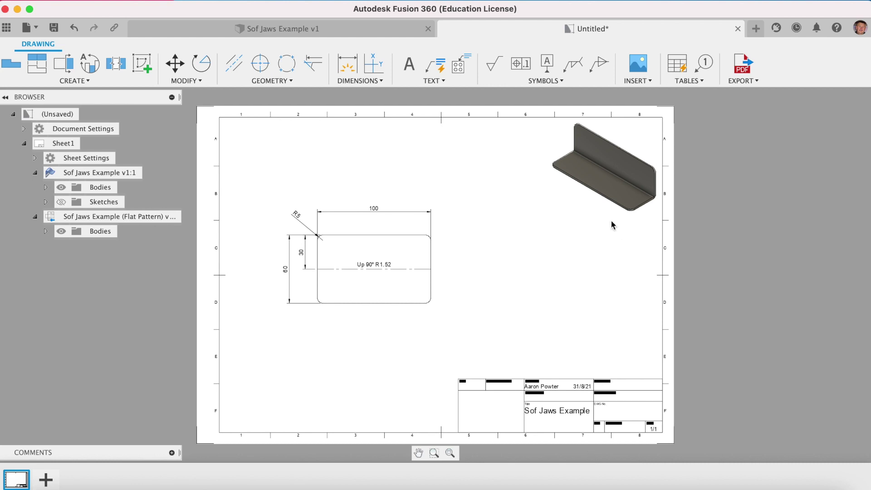
# Add the text label DEVELOPMENT beneath the flat-pattern view.
pyautogui.click(413, 75)
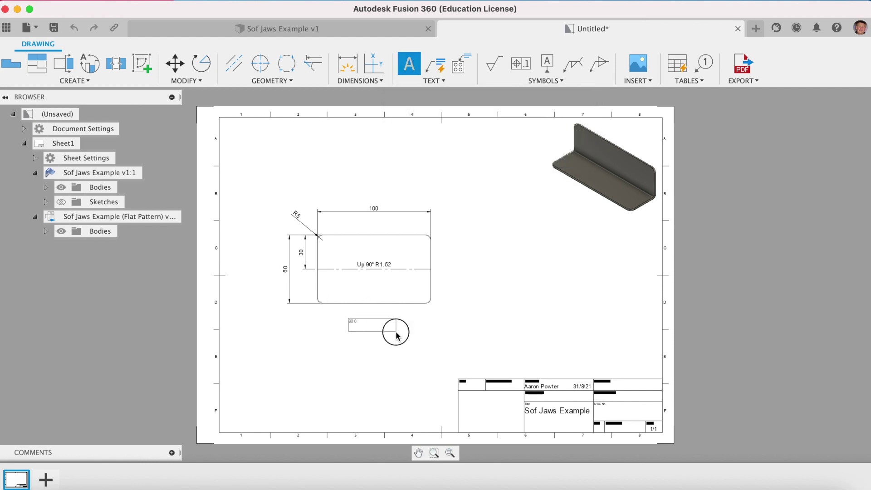
pyautogui.click(395, 332)
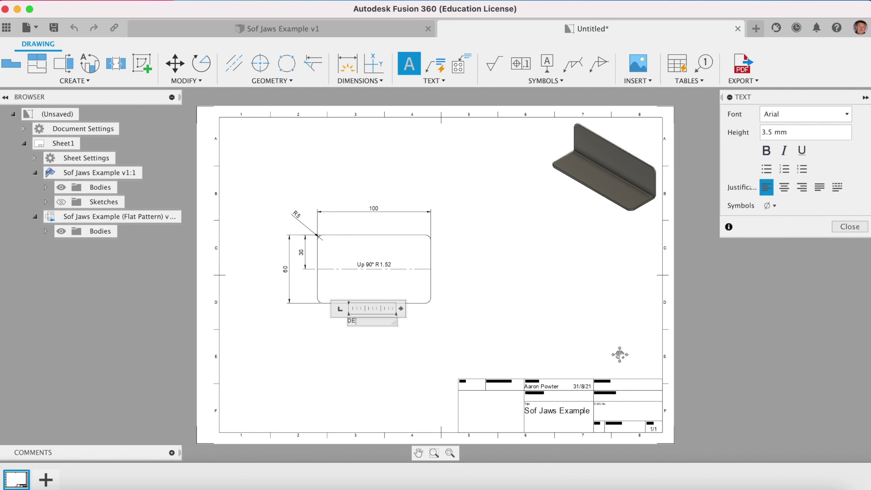
pyautogui.write('DEVELOPMENT')
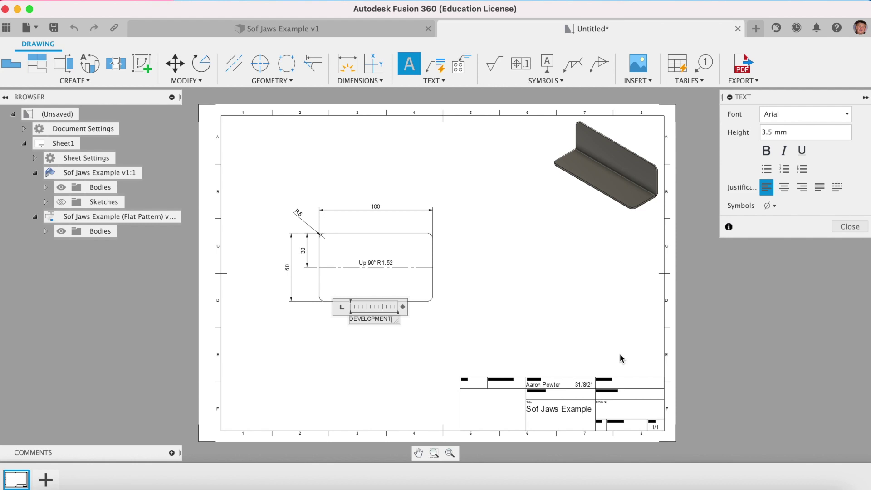
pyautogui.click(849, 227)
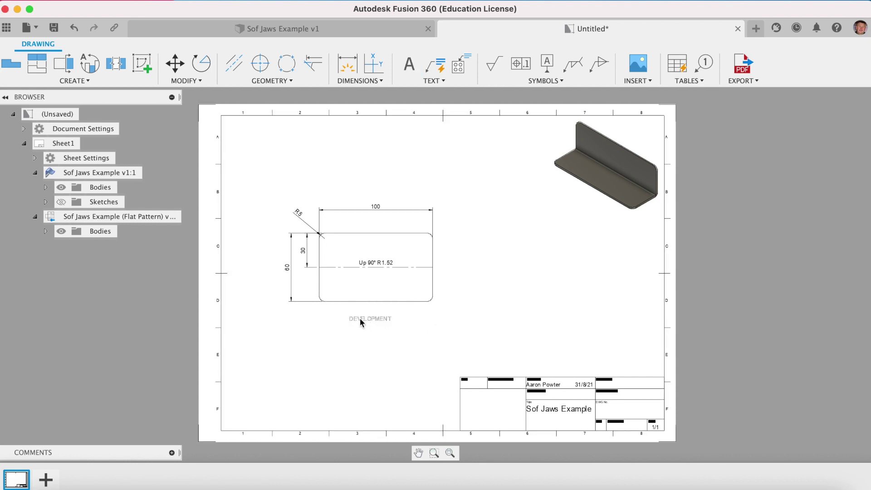
pyautogui.click(360, 318)
pyautogui.click(372, 358)
pyautogui.moveTo(371, 317)
pyautogui.mouseDown()
pyautogui.moveTo(388, 355)
pyautogui.moveTo(369, 318)
pyautogui.mouseUp()
pyautogui.doubleClick(375, 320)
pyautogui.press('Escape')
pyautogui.press('Escape')
# Add the label ISOMETRIC VIEW and move it just beneath the shaded isometric view.
pyautogui.click(409, 63)
pyautogui.click(567, 229)
pyautogui.click(619, 235)
pyautogui.write('ISOMETRIC VIEW')
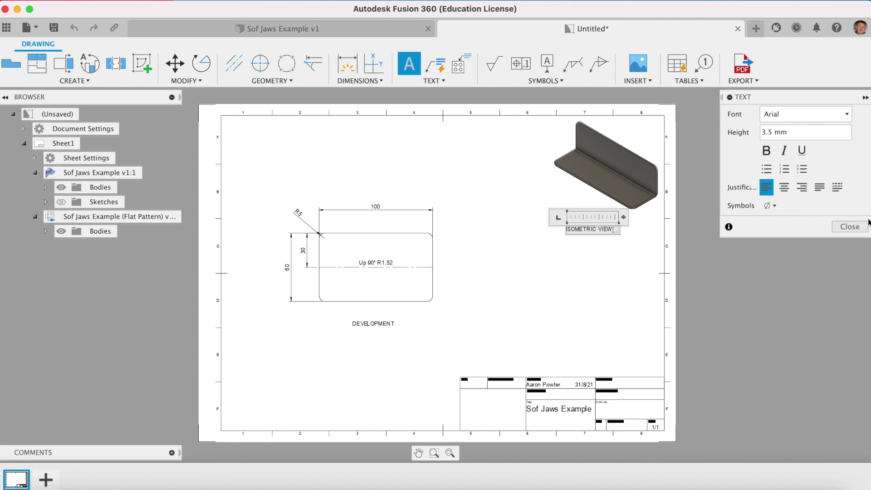
pyautogui.click(849, 226)
pyautogui.click(603, 232)
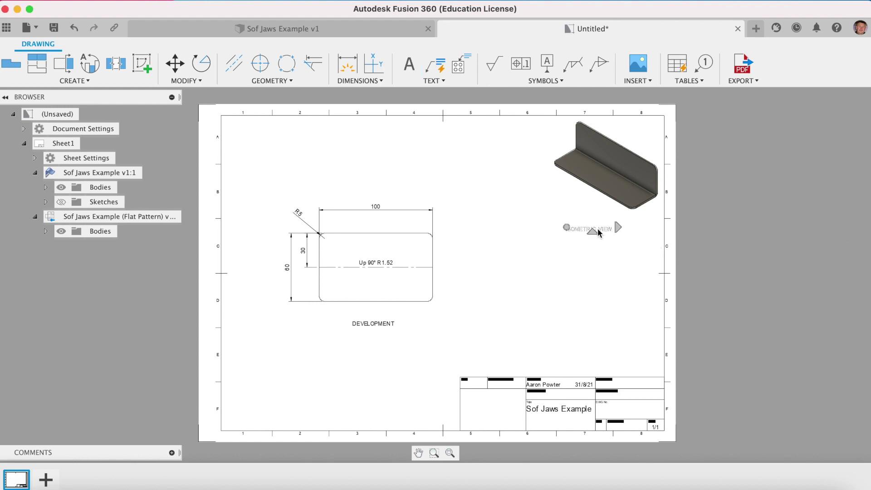
pyautogui.click(605, 267)
pyautogui.moveTo(594, 232)
pyautogui.mouseDown()
pyautogui.moveTo(578, 238)
pyautogui.moveTo(615, 249)
pyautogui.moveTo(598, 225)
pyautogui.mouseUp()
# Add a three-line title-block note: MATERIAL: / 60x100x1.5mm / Aluminium.
pyautogui.scroll(5, 629, 439)
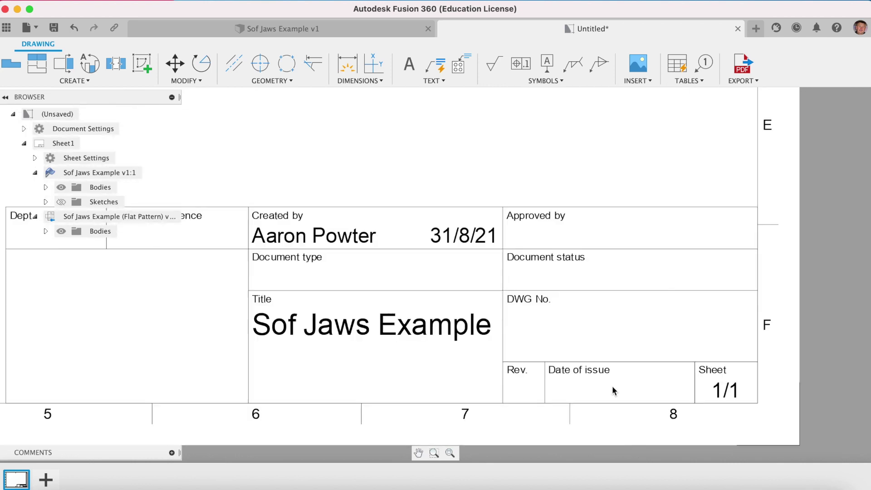
pyautogui.scroll(-3, 598, 388)
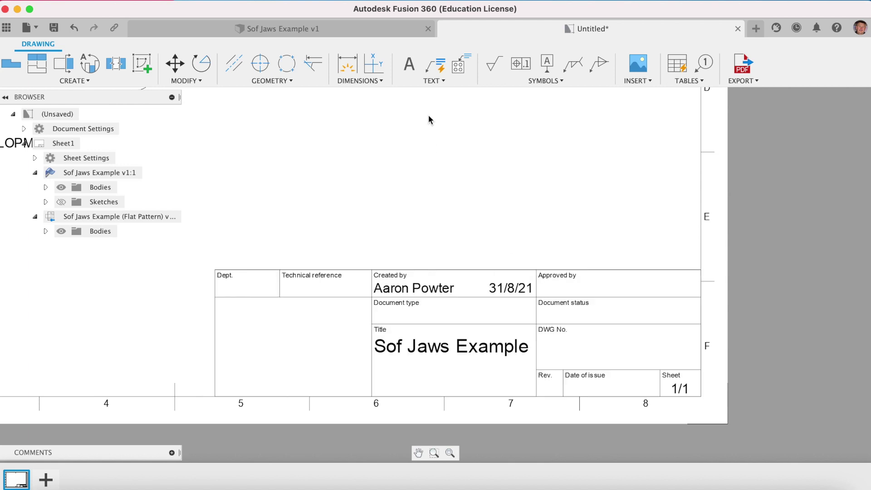
pyautogui.click(408, 64)
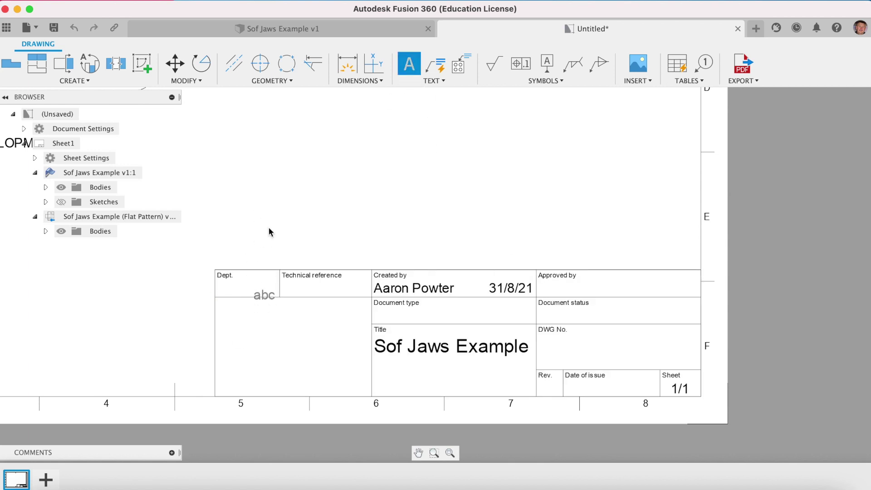
pyautogui.moveTo(232, 316); pyautogui.dragTo(352, 382)
pyautogui.write('MATERIAL:')
pyautogui.press('Return')
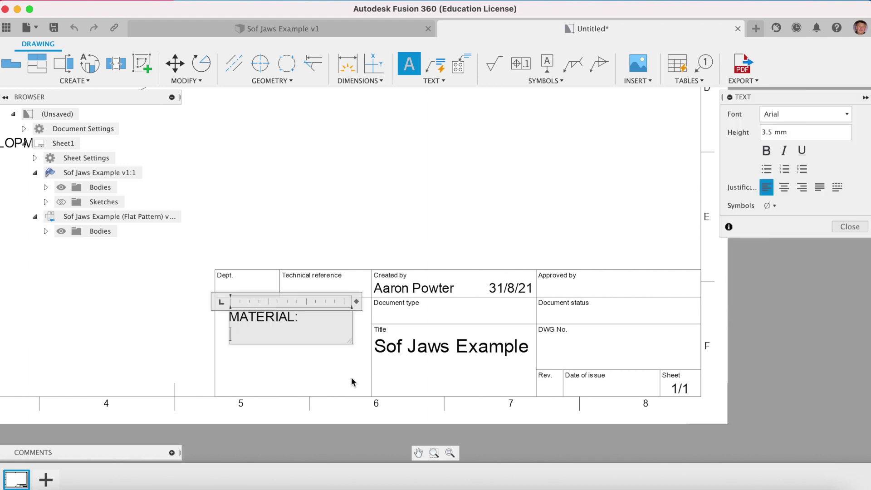
pyautogui.write('60X100x1')
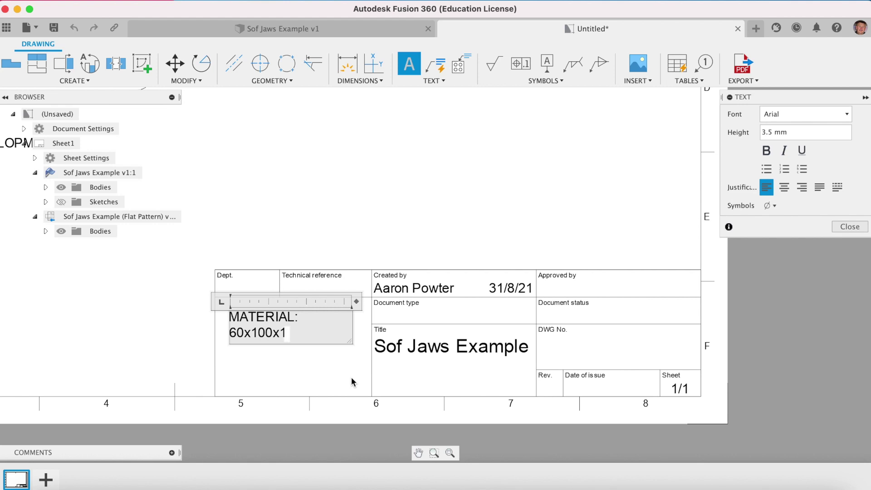
pyautogui.write('.5mm')
pyautogui.press('Return')
pyautogui.press('BackSpace')
pyautogui.write('Aluminium')
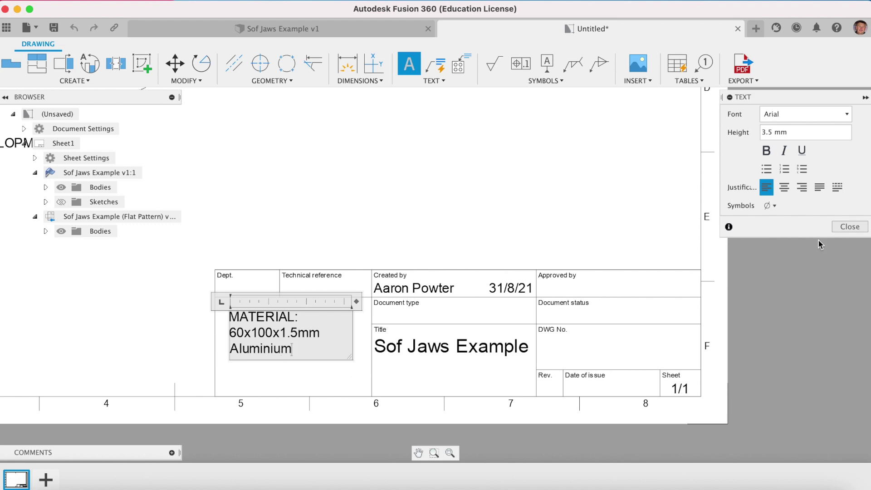
pyautogui.click(835, 229)
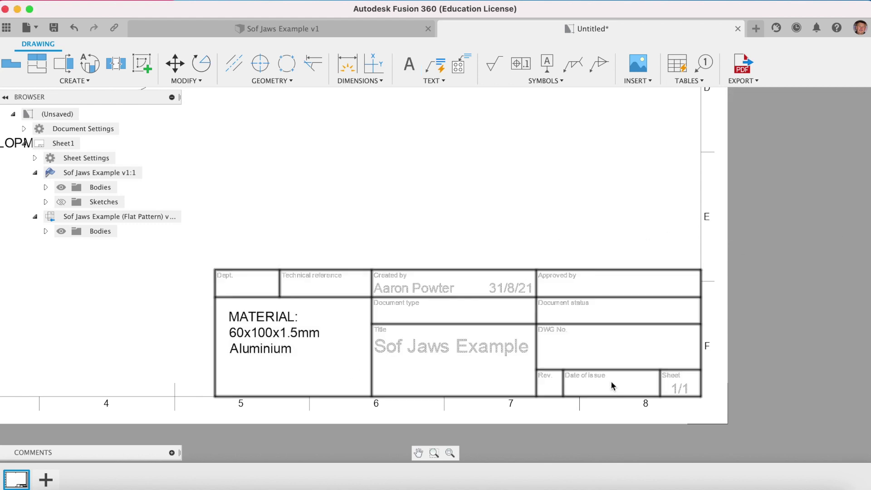
# Enter the date 31/08/2021 and move it into the Date of issue cell.
pyautogui.click(408, 64)
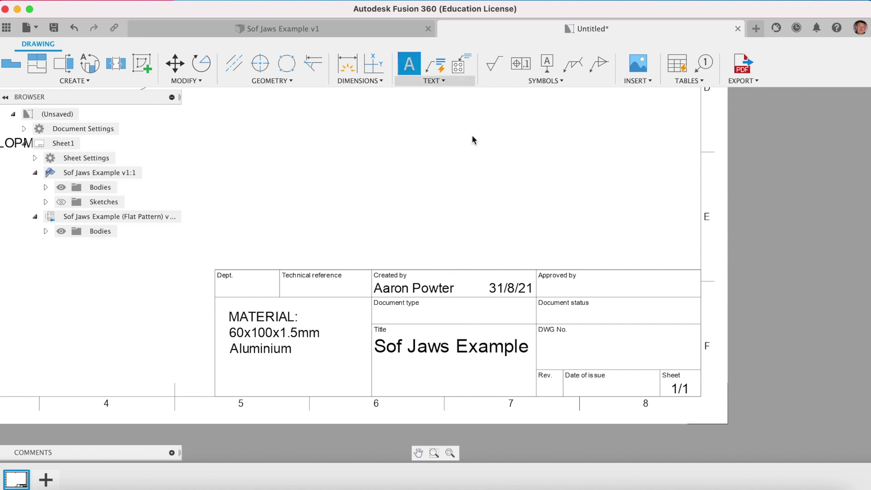
pyautogui.click(525, 199)
pyautogui.click(645, 236)
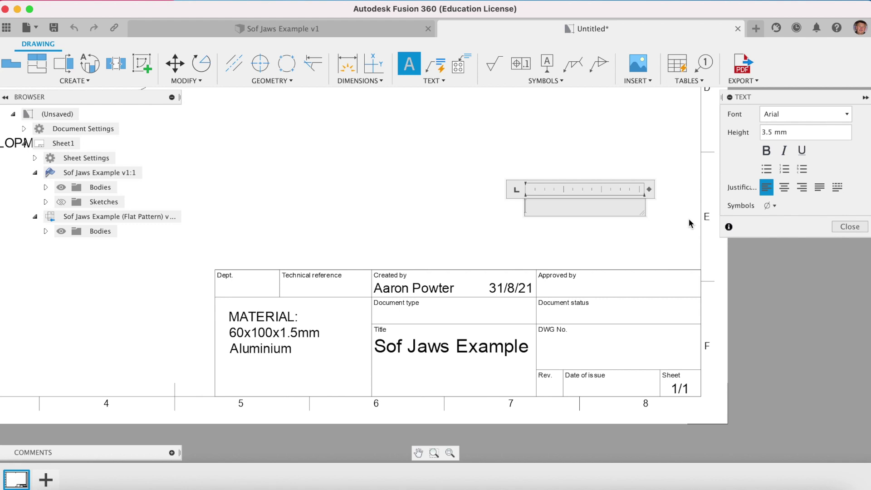
pyautogui.write('31/08')
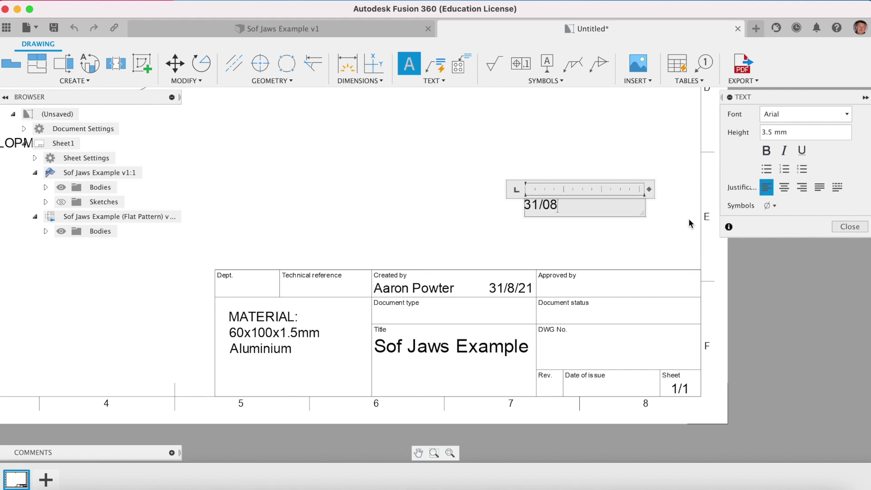
pyautogui.write('/2021')
pyautogui.moveTo(643, 215); pyautogui.dragTo(593, 210)
pyautogui.click(850, 227)
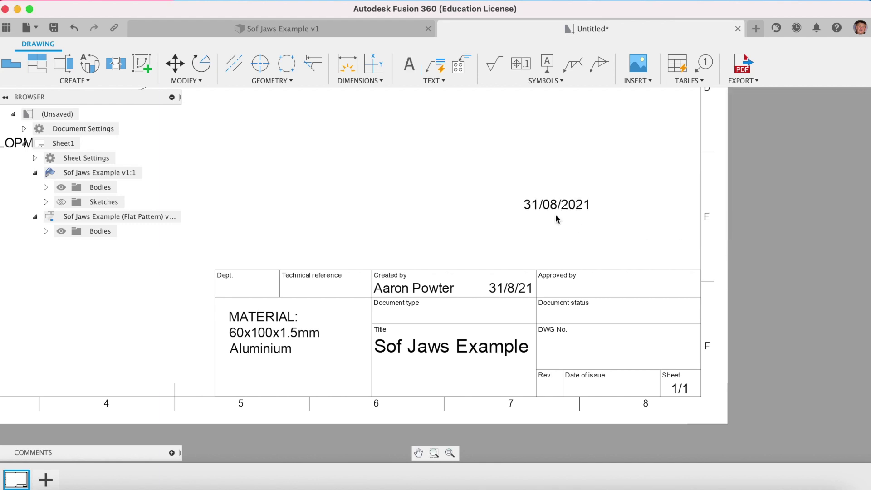
pyautogui.moveTo(540, 208); pyautogui.dragTo(594, 388)
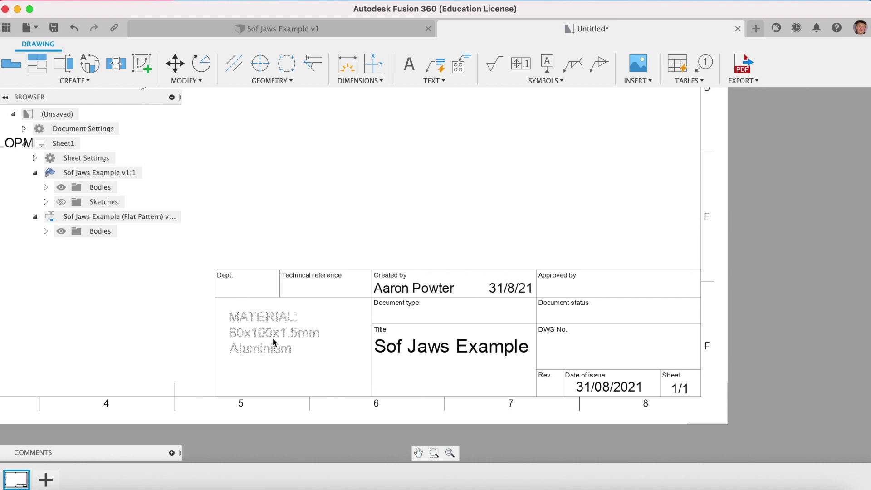
# Enter ENG and move it into the Dept. cell of the title block.
pyautogui.click(407, 64)
pyautogui.moveTo(363, 195); pyautogui.dragTo(387, 205)
pyautogui.write('e')
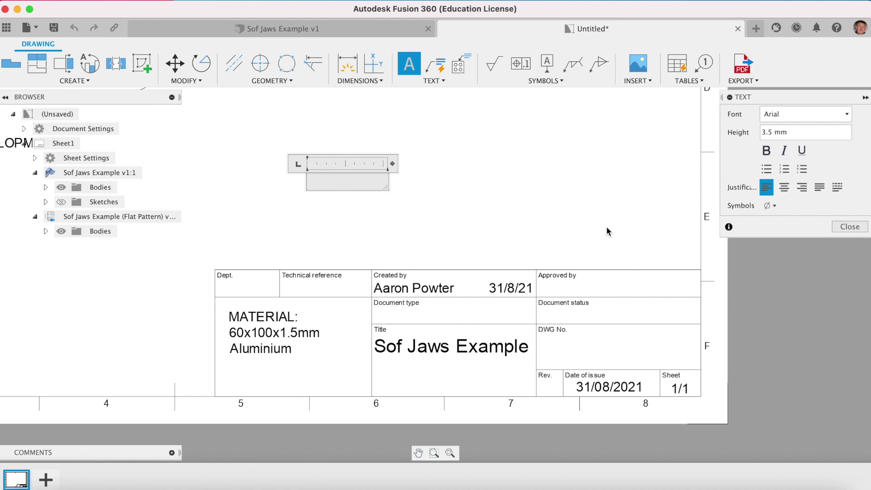
pyautogui.write('NG')
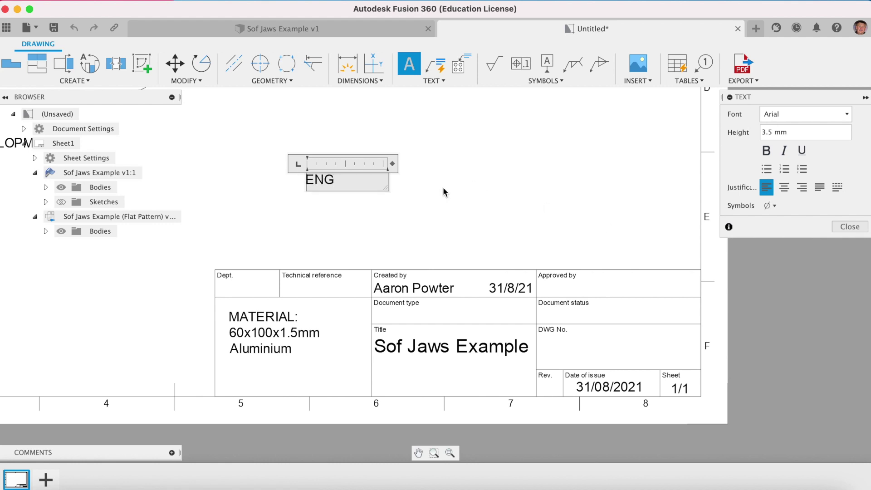
pyautogui.moveTo(386, 189); pyautogui.dragTo(347, 189)
pyautogui.click(849, 226)
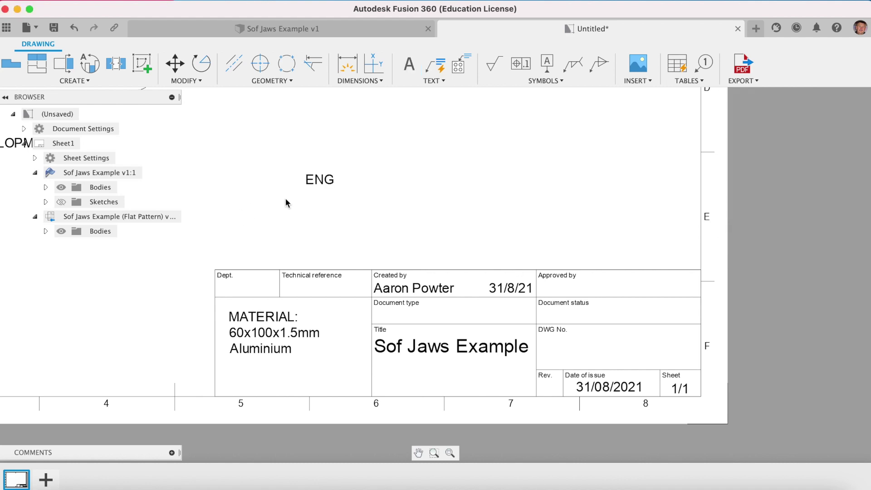
pyautogui.moveTo(311, 183); pyautogui.dragTo(218, 300)
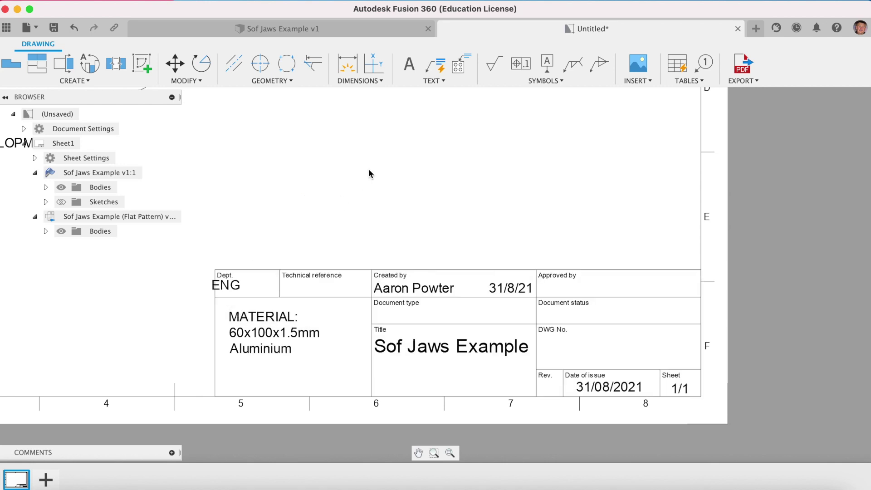
pyautogui.click(450, 453)
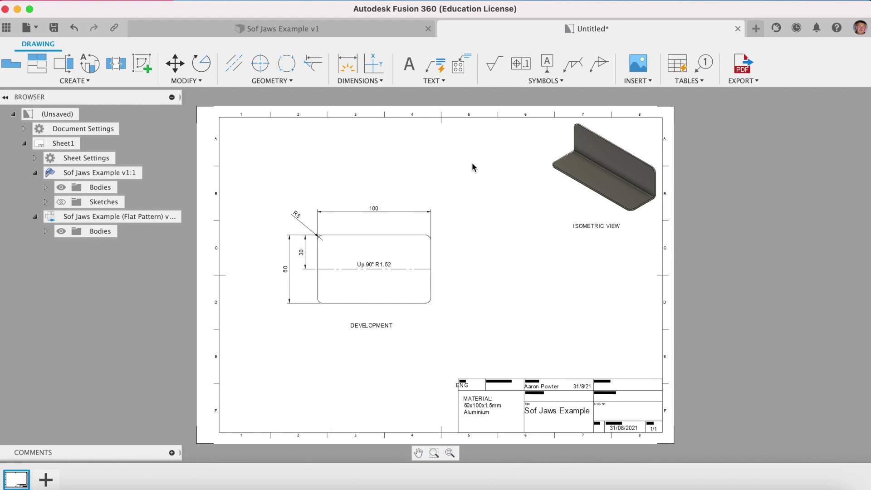
# Write 'ALL MEASURMENTS IN MM UOS' in a text box at the sheet's lower left, then narrow it.
pyautogui.click(409, 66)
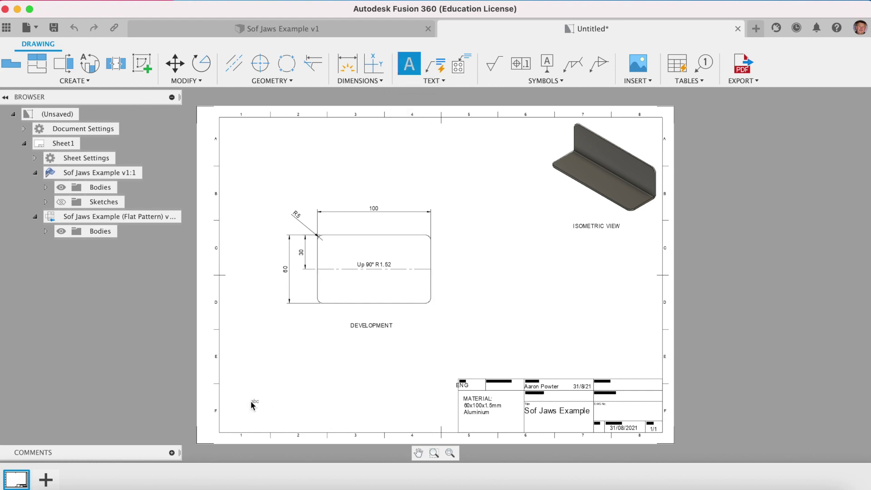
pyautogui.moveTo(250, 399); pyautogui.dragTo(436, 418)
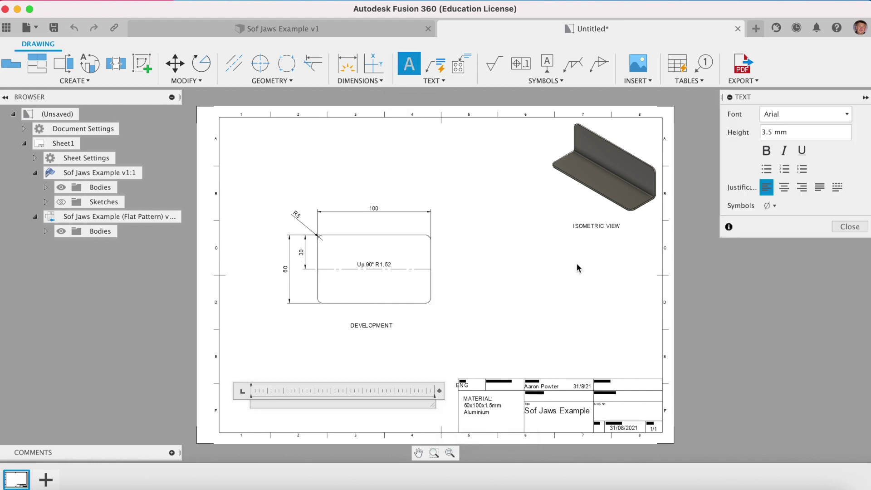
pyautogui.write('all MEASURMENTS IN MM UOS')
pyautogui.click(408, 410)
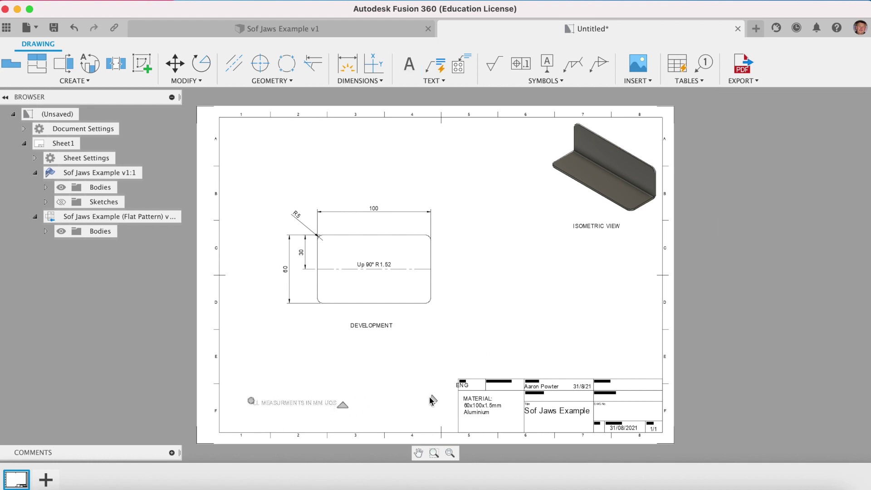
pyautogui.moveTo(432, 400); pyautogui.dragTo(290, 423)
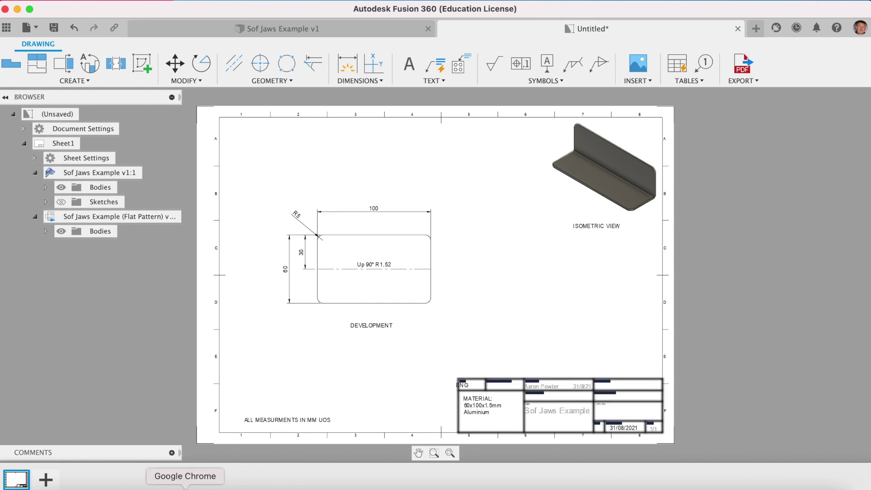
# Switch to the Word assessment document showing the CAD Method – Create 2D Drawing instructions.
pyautogui.click(184, 486)
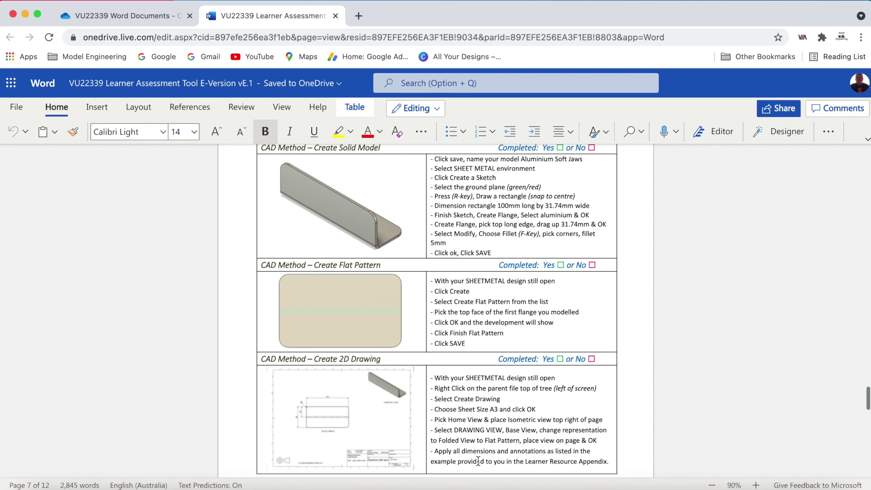
# Save the drawing as 'Sof Jaws Example Drawing' in the VU22339 folder and confirm it in the Data Panel.
pyautogui.click(658, 487)
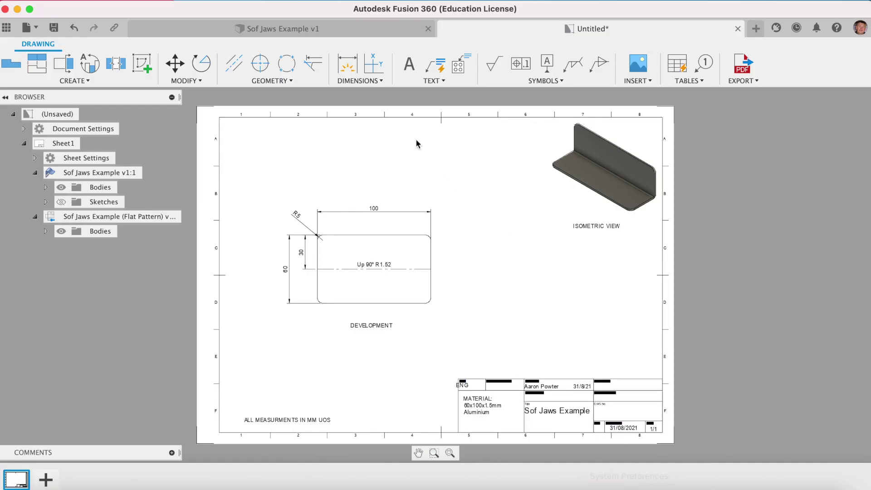
pyautogui.click(54, 28)
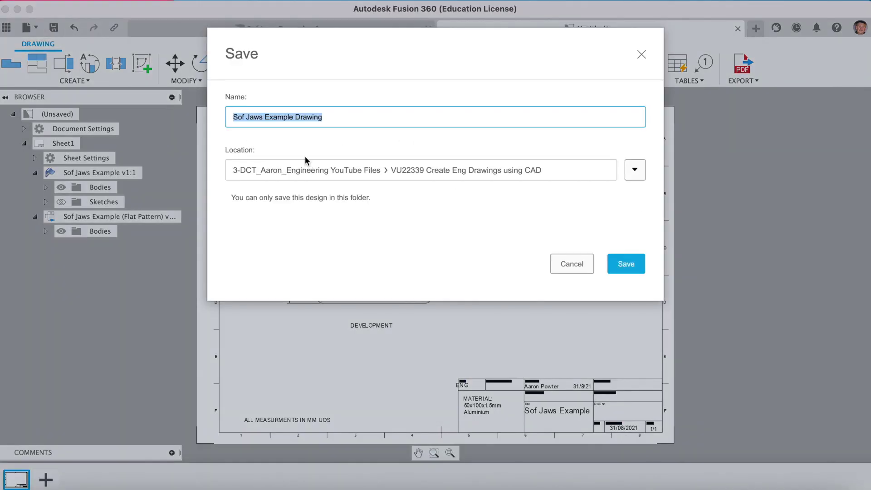
pyautogui.click(641, 268)
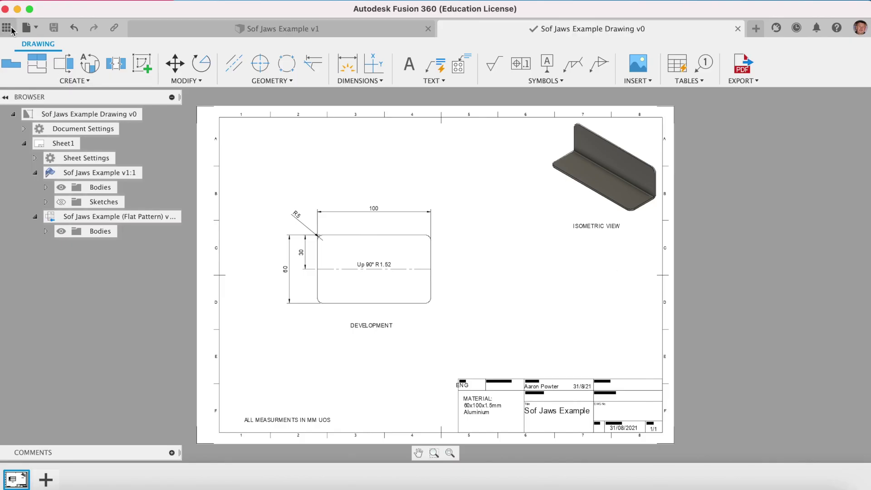
pyautogui.click(6, 28)
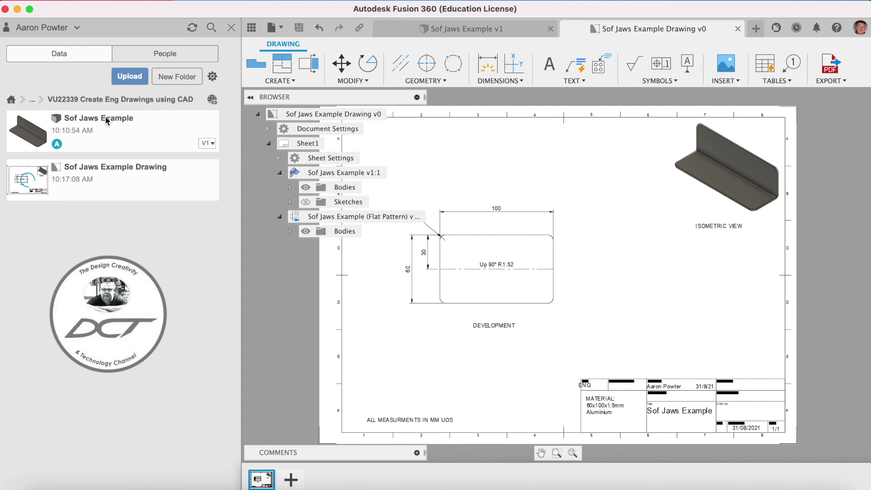
pyautogui.click(250, 28)
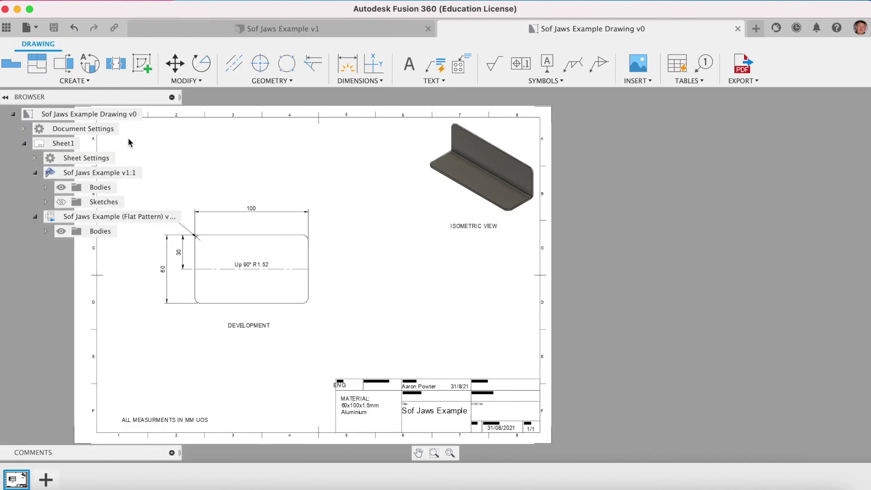